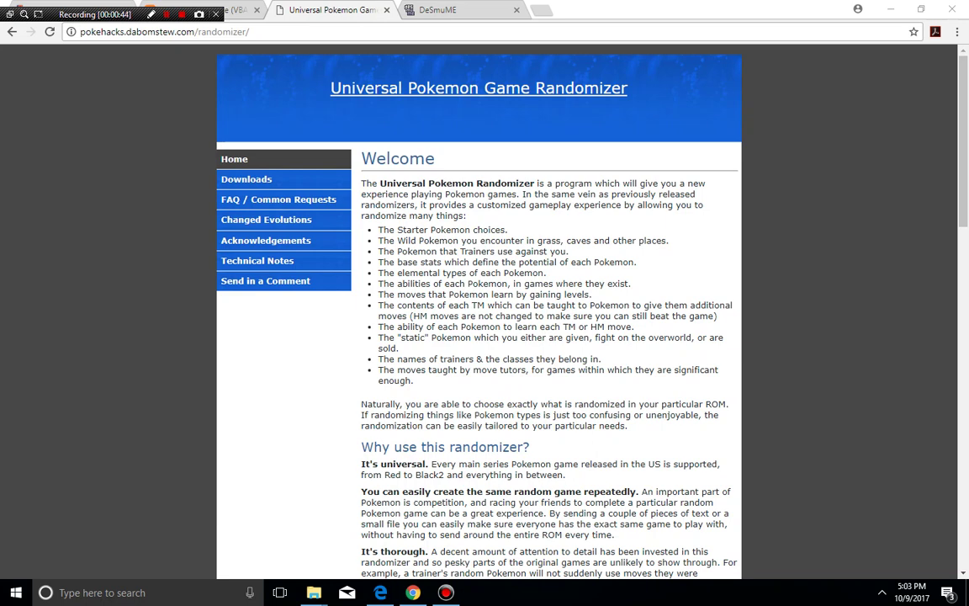
# - Switch between Chrome tabs to reach the gbahacks Visual Boy Advance download page
pyautogui.hotkey('ctrl', 'Tab')
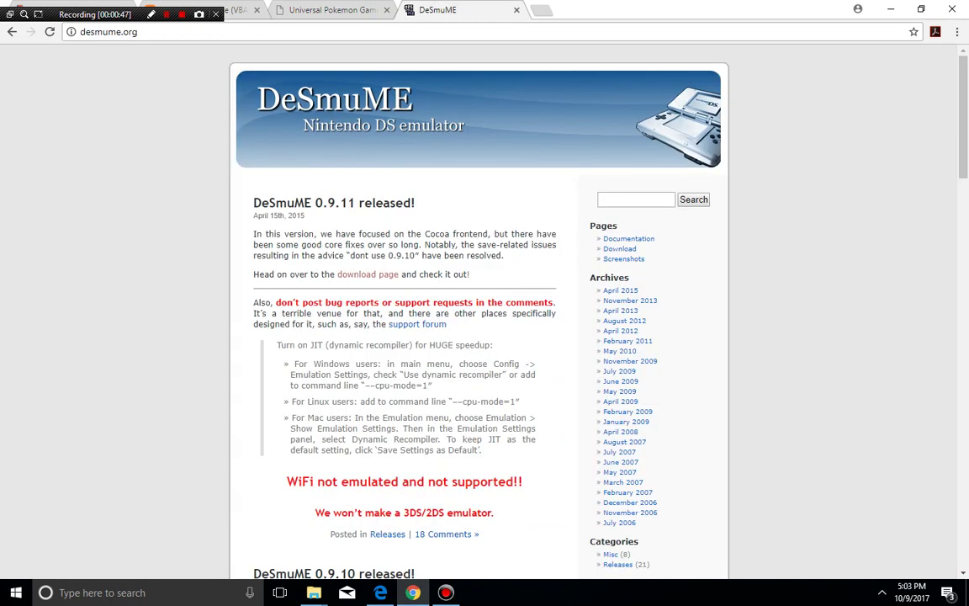
pyautogui.click(333, 10)
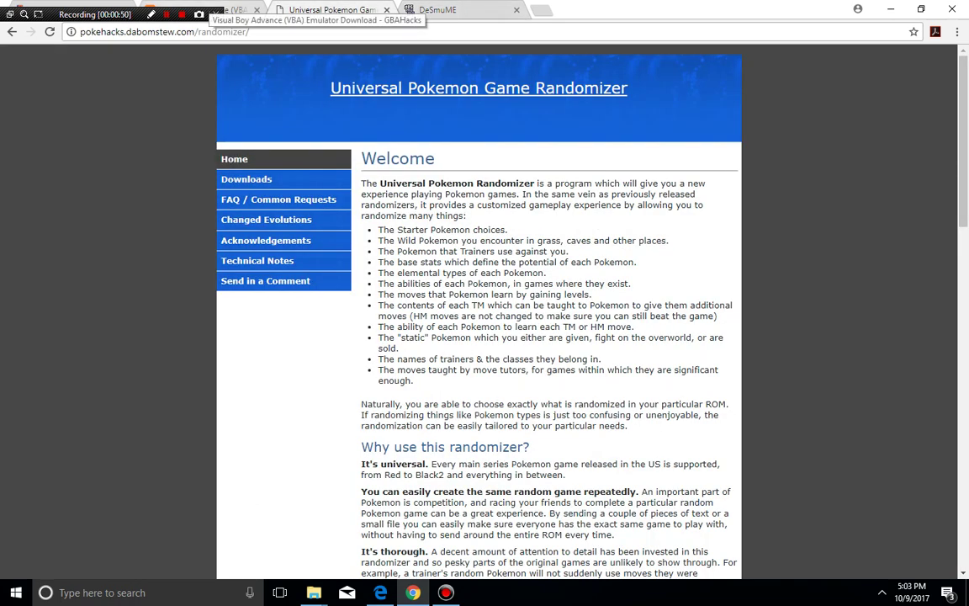
pyautogui.click(231, 10)
pyautogui.scroll(2, 485, 320)
pyautogui.scroll(1, 485, 319)
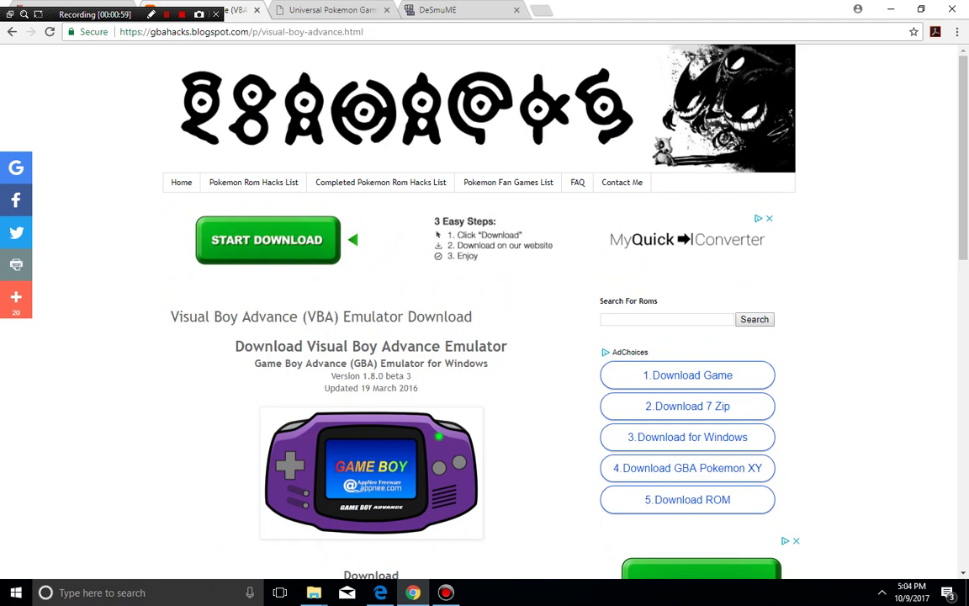
# - Find the 'Download Visual Boy Advance Emulator' heading and bring up the File Explorer window previews
pyautogui.moveTo(236, 346)
pyautogui.mouseDown()
pyautogui.moveTo(483, 364)
pyautogui.moveTo(507, 346)
pyautogui.mouseUp()
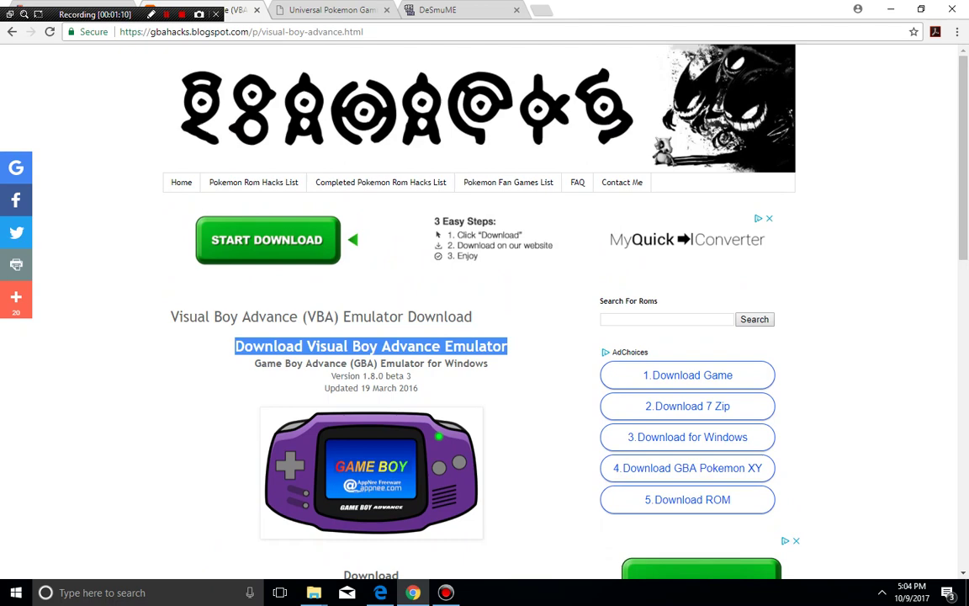
pyautogui.scroll(-5, 485, 320)
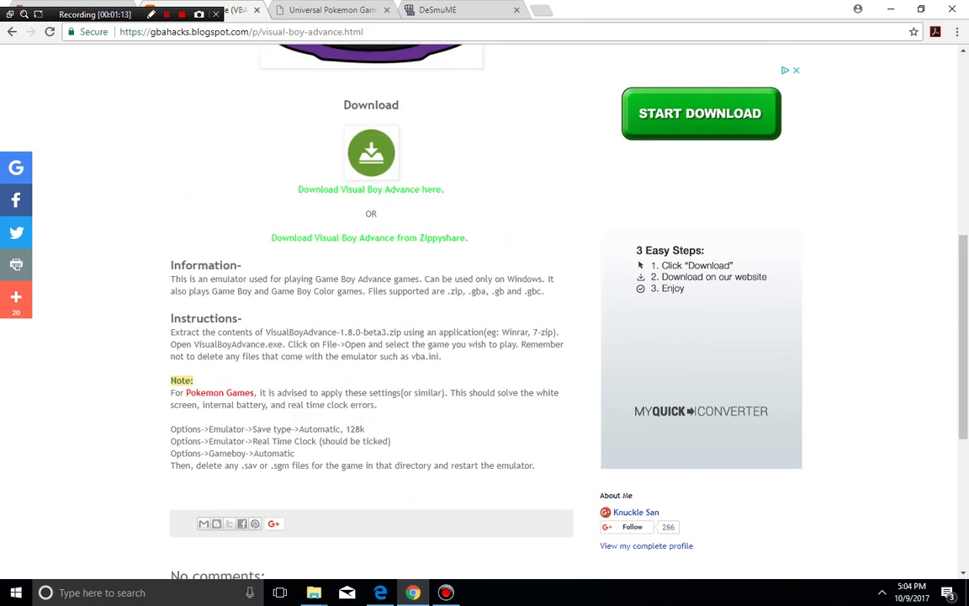
pyautogui.scroll(2, 485, 319)
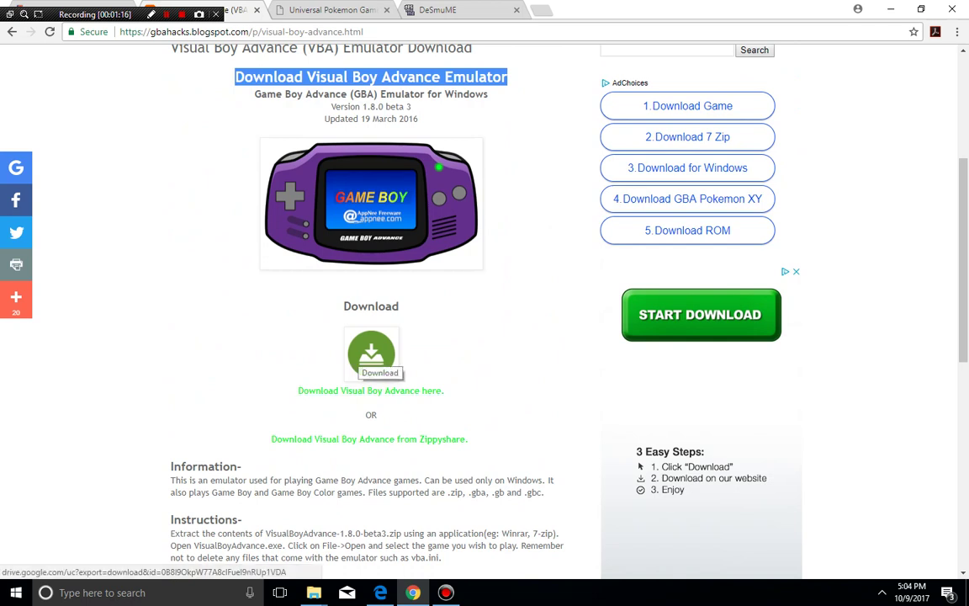
pyautogui.click(314, 592)
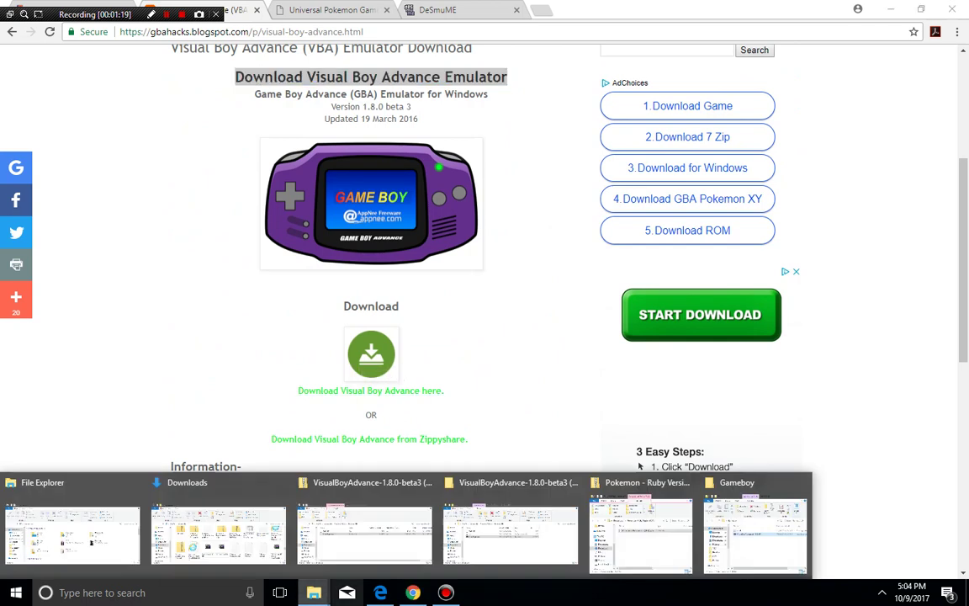
pyautogui.moveTo(755, 531)
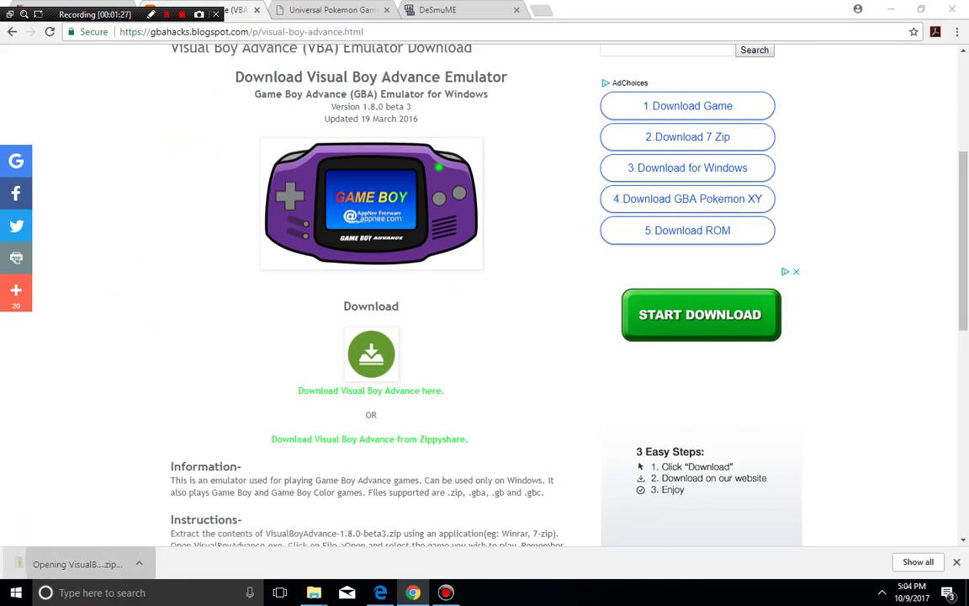
# - Extract the Visual Boy Advance zip to its suggested folder and close the extracted folder window
pyautogui.doubleClick(328, 374)
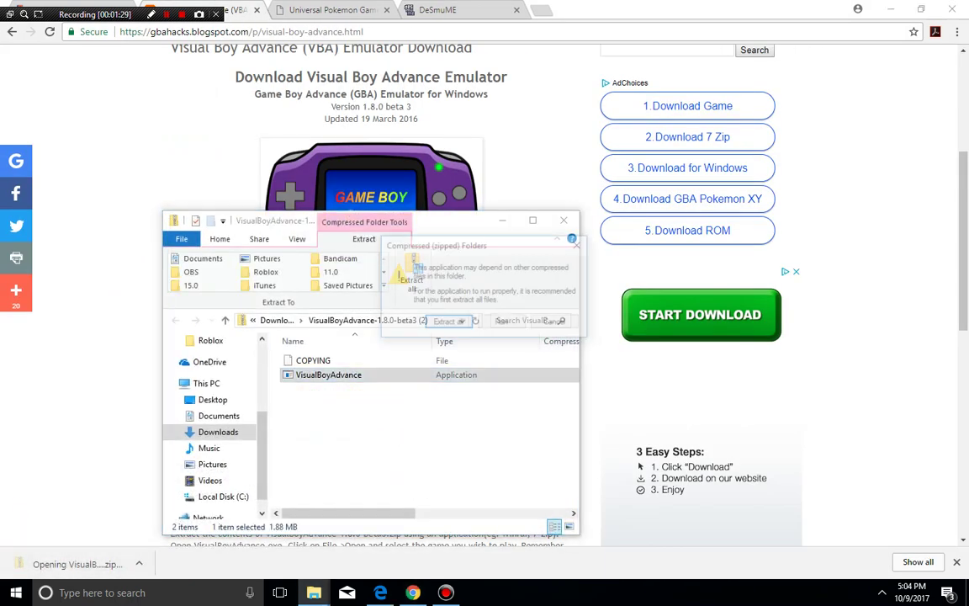
pyautogui.click(450, 321)
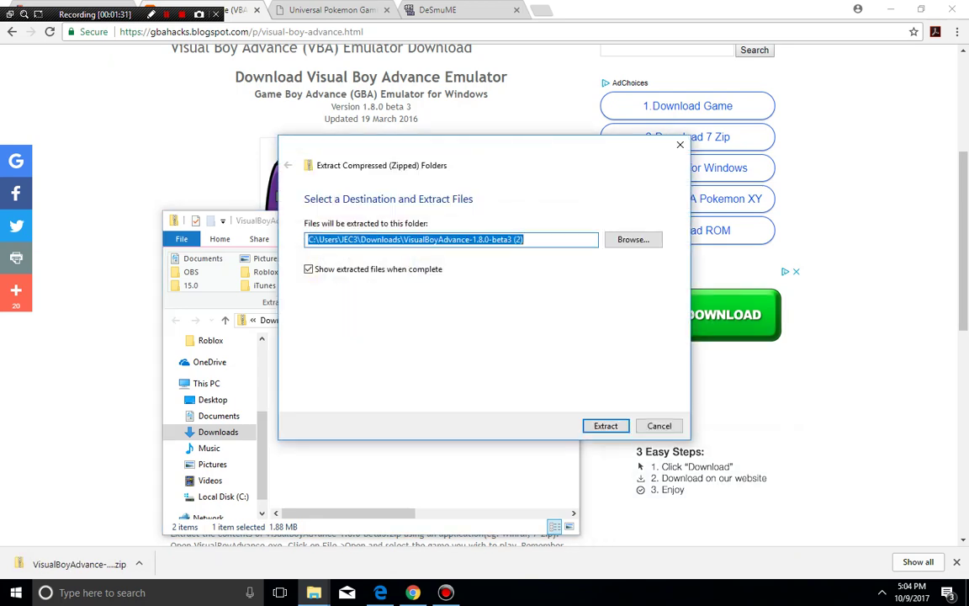
pyautogui.press('Return')
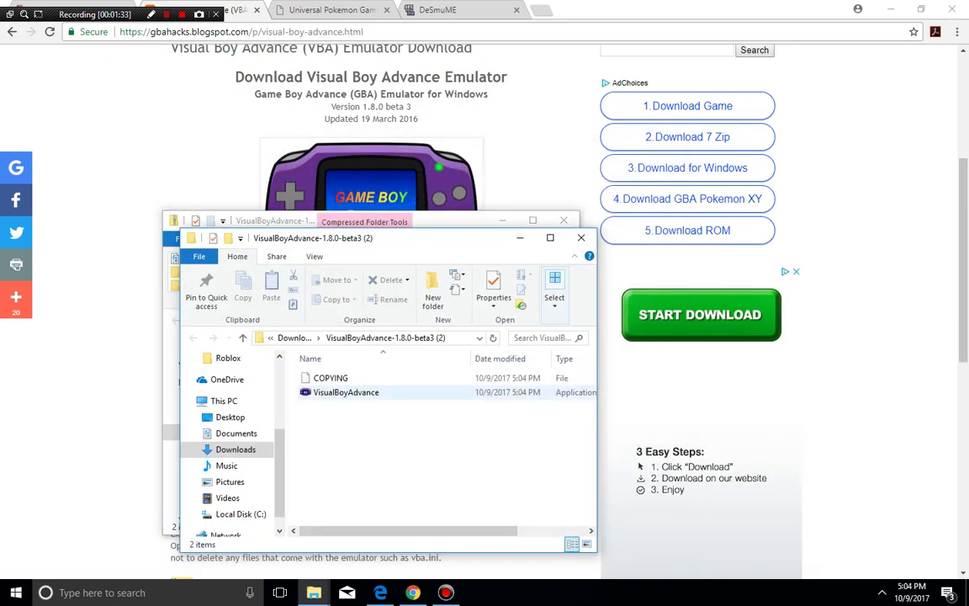
pyautogui.rightClick(385, 399)
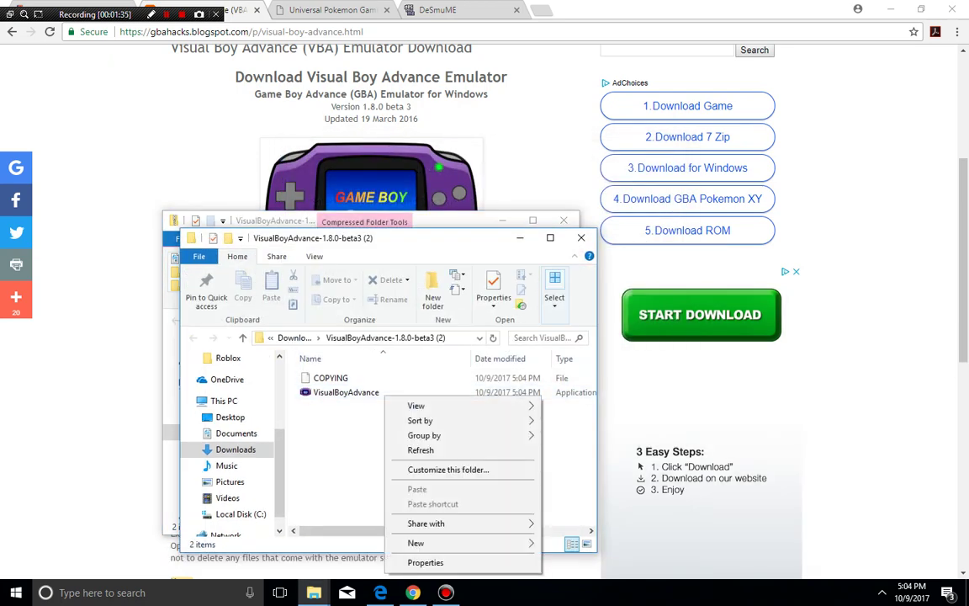
pyautogui.press('Escape')
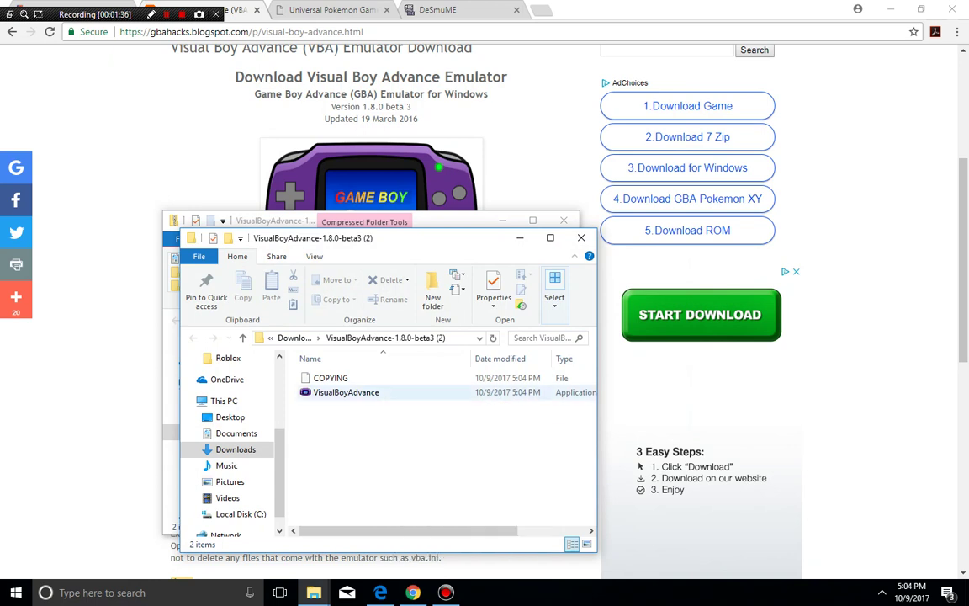
pyautogui.click(406, 279)
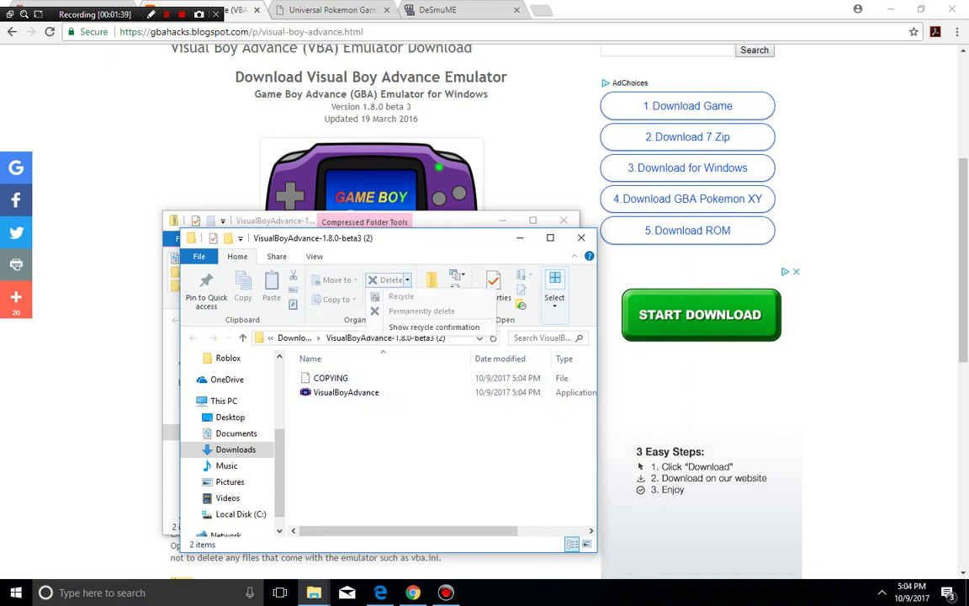
pyautogui.rightClick(384, 394)
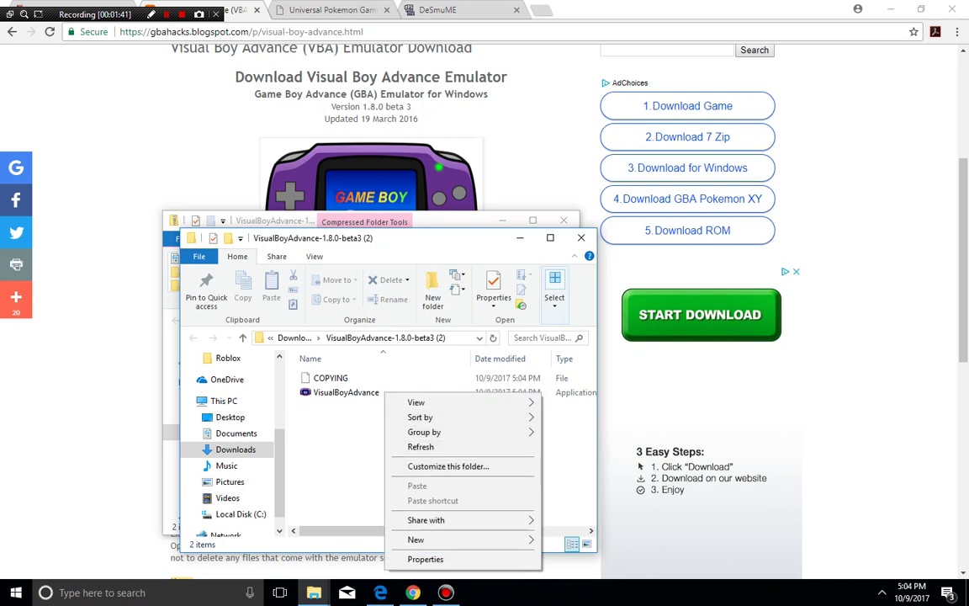
pyautogui.click(421, 447)
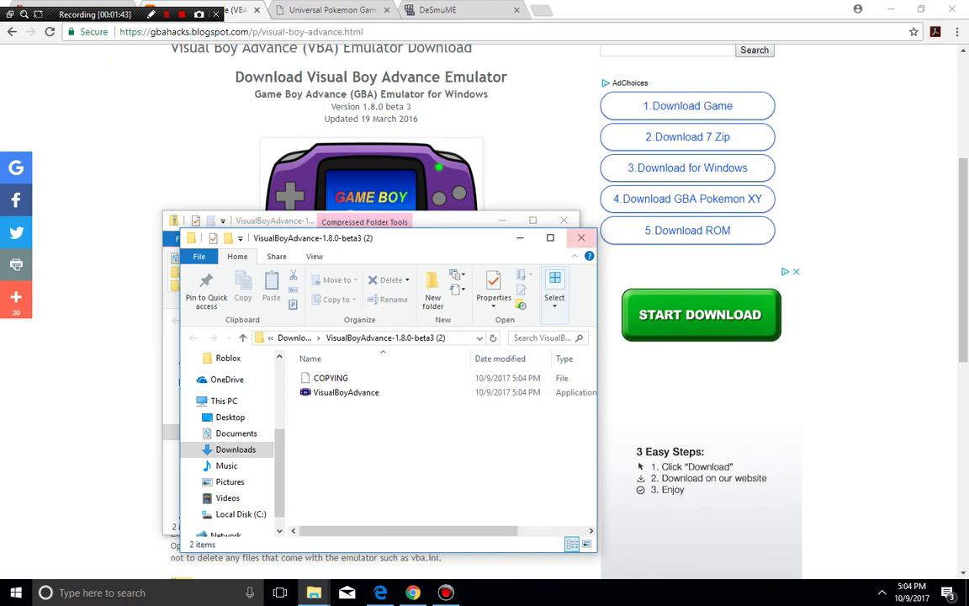
pyautogui.click(581, 238)
# - Permanently delete VisualBoyAdvance from inside the zip and close the zip window
pyautogui.rightClick(367, 376)
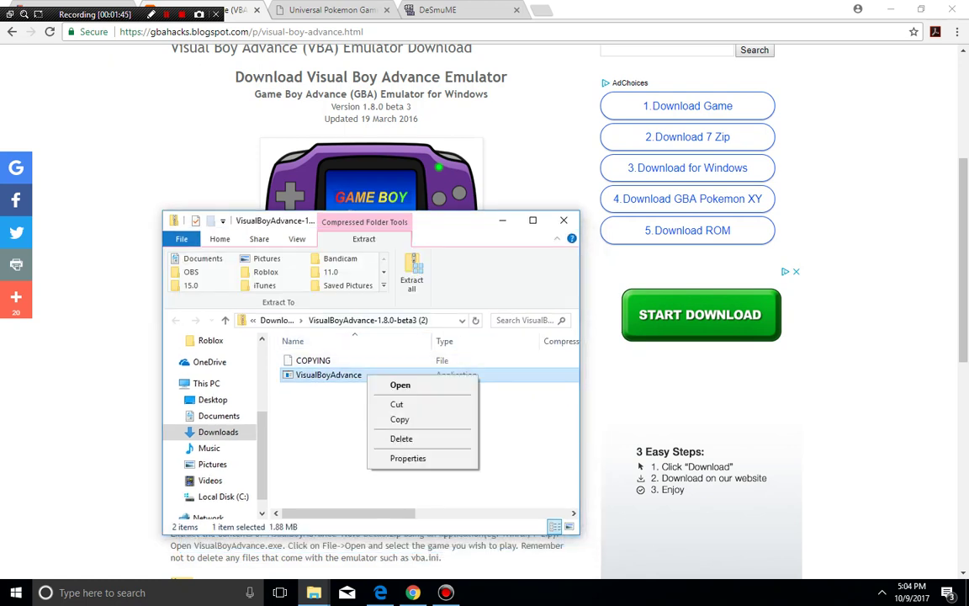
pyautogui.click(401, 438)
pyautogui.click(535, 348)
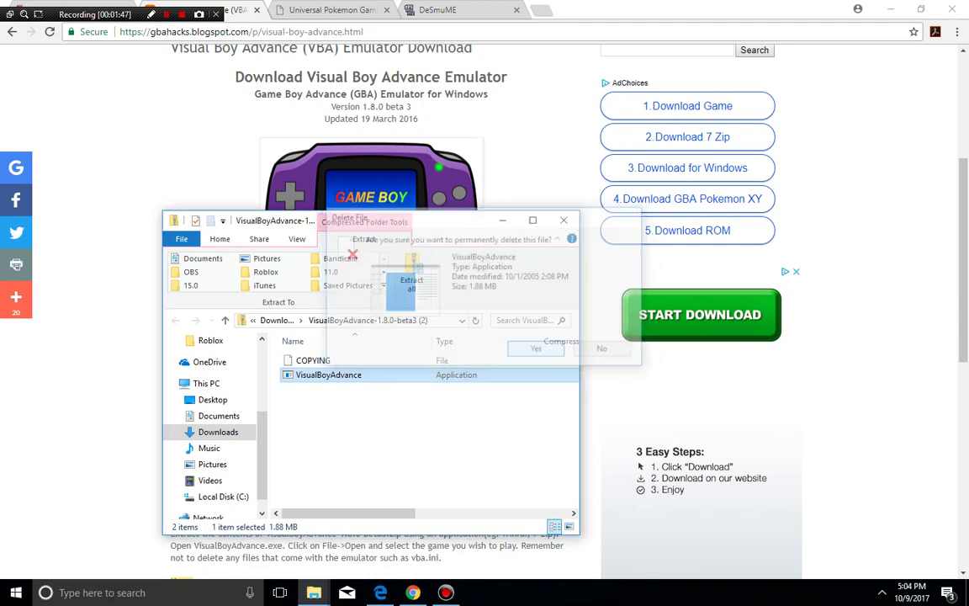
pyautogui.rightClick(425, 360)
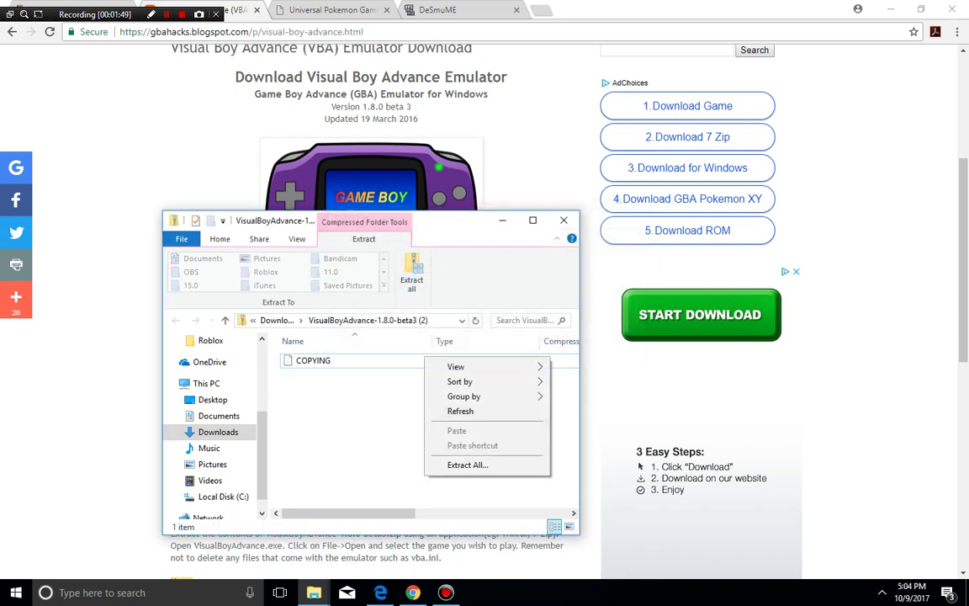
pyautogui.click(370, 244)
pyautogui.click(562, 221)
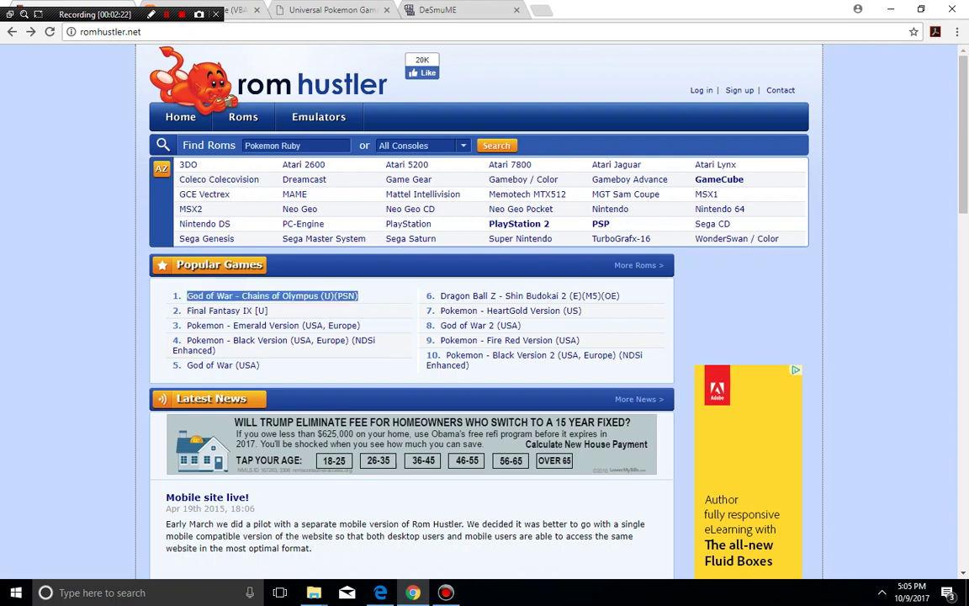
# - Replace 'Ruby' with 'Fire Red' in the Rom Hustler search and browse the results
pyautogui.doubleClick(290, 146)
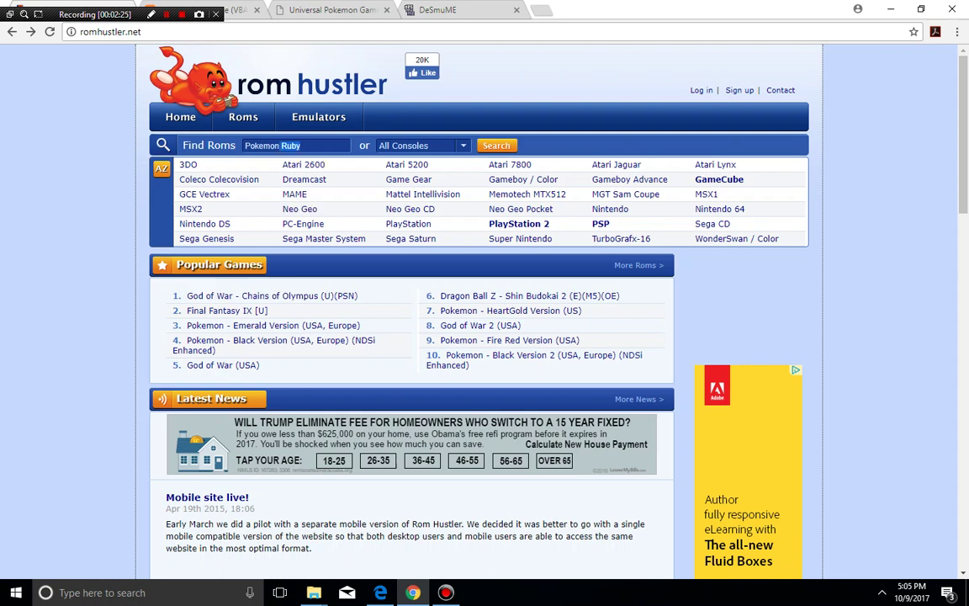
pyautogui.press('BackSpace')
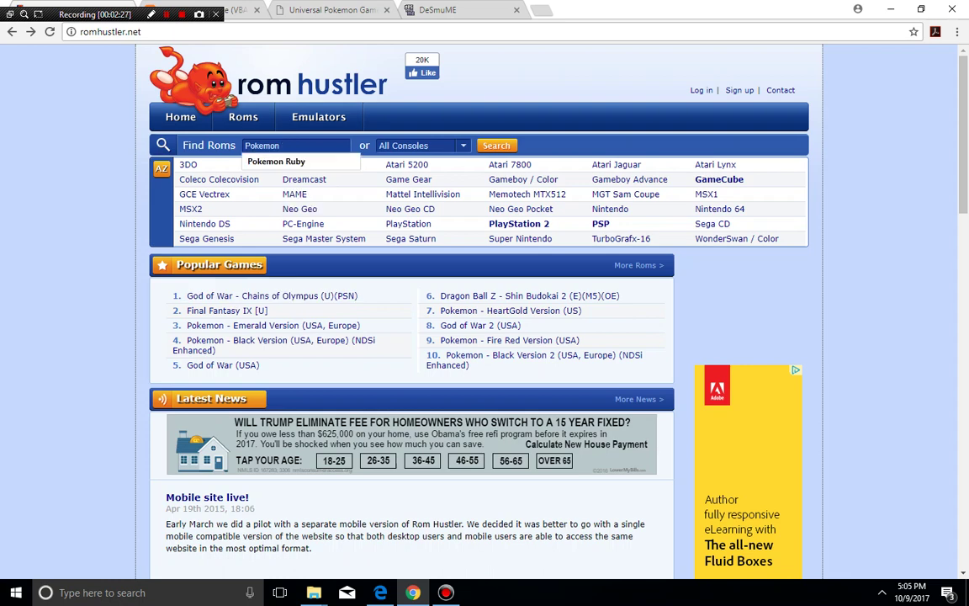
pyautogui.write('Fire ')
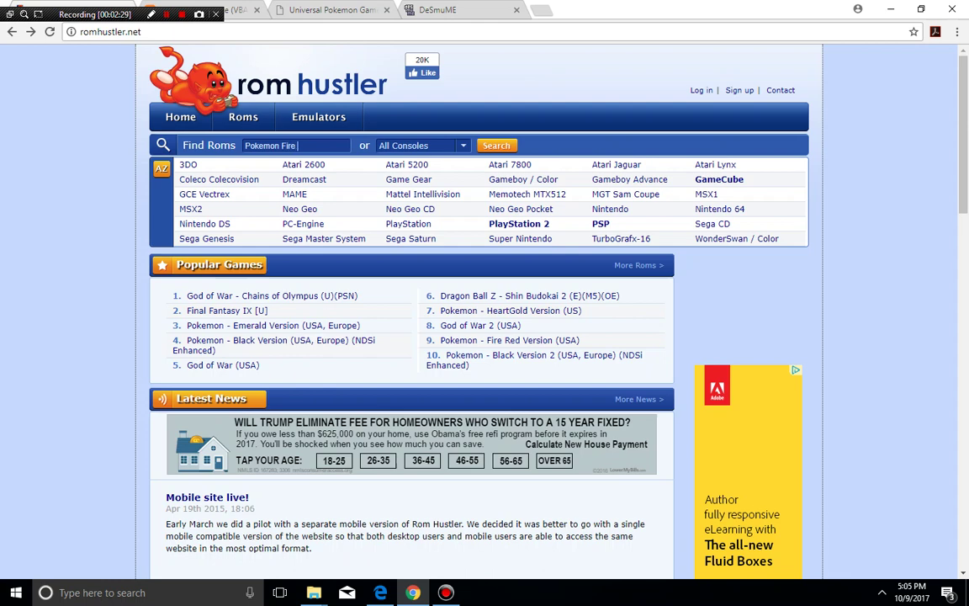
pyautogui.write('Red')
pyautogui.press('Return')
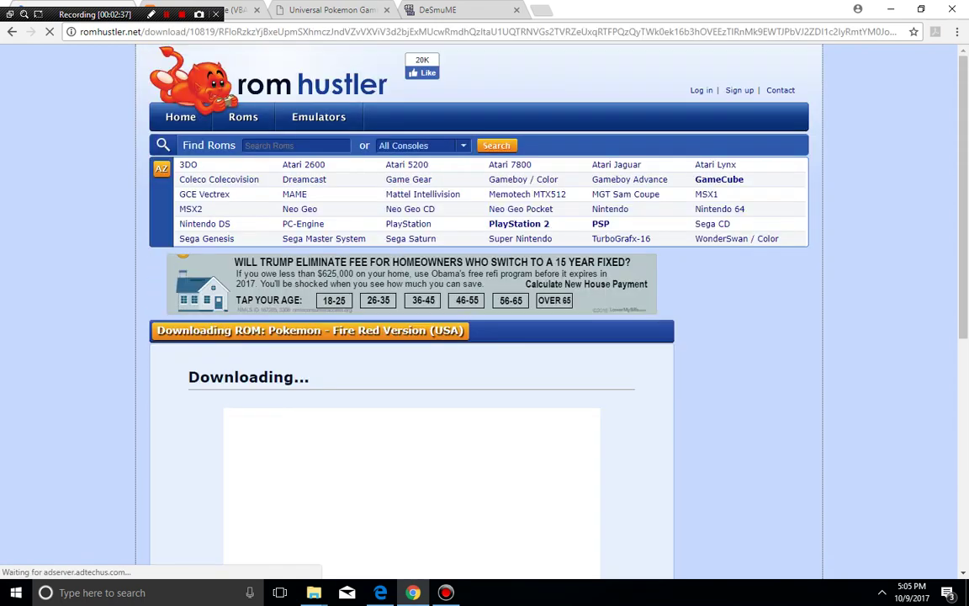
# - Download the Pokemon - Fire Red Version (USA) zip and open it from the download shelf
pyautogui.scroll(-3, 411, 336)
pyautogui.scroll(-3, 411, 337)
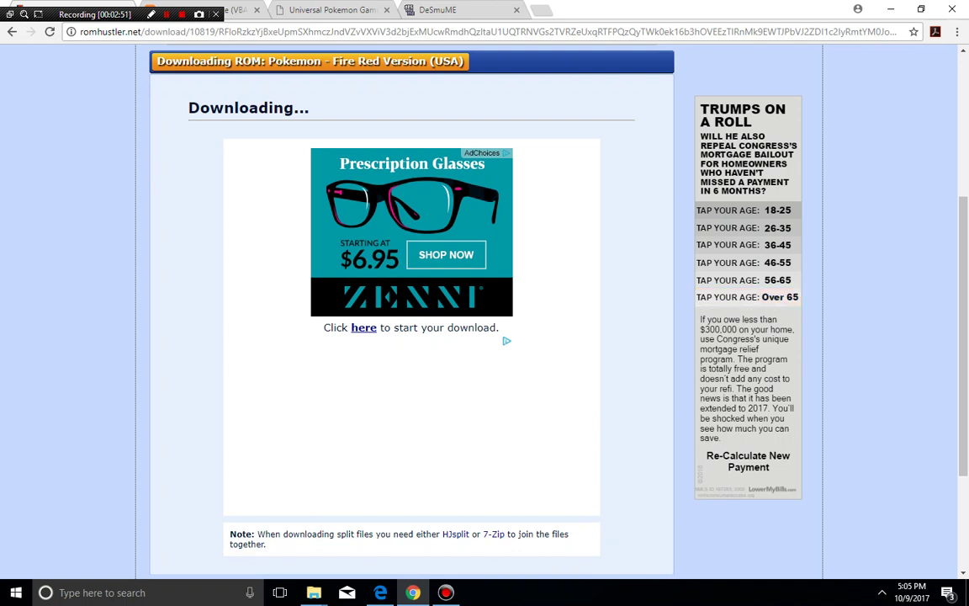
pyautogui.doubleClick(364, 328)
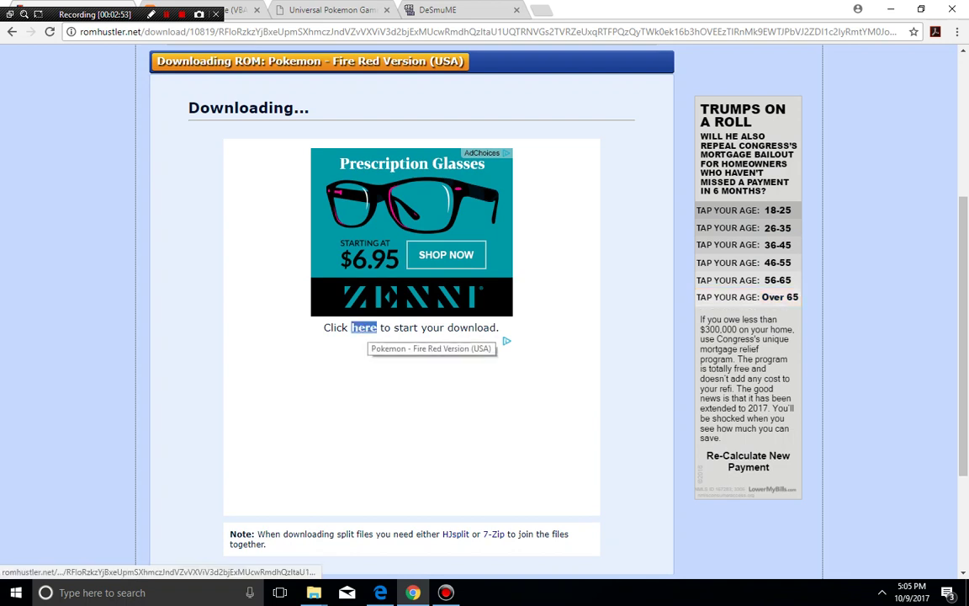
pyautogui.click(363, 327)
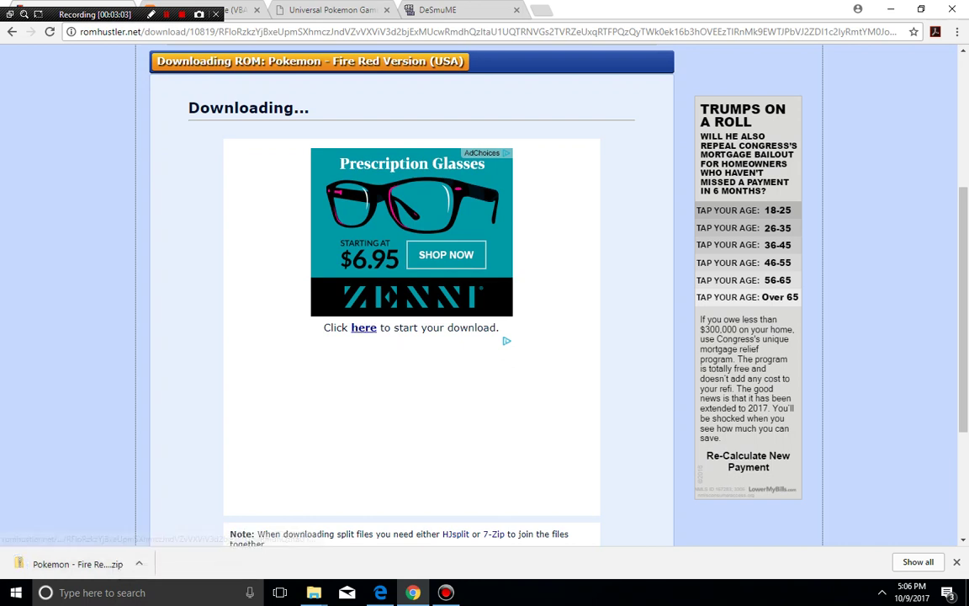
pyautogui.click(77, 564)
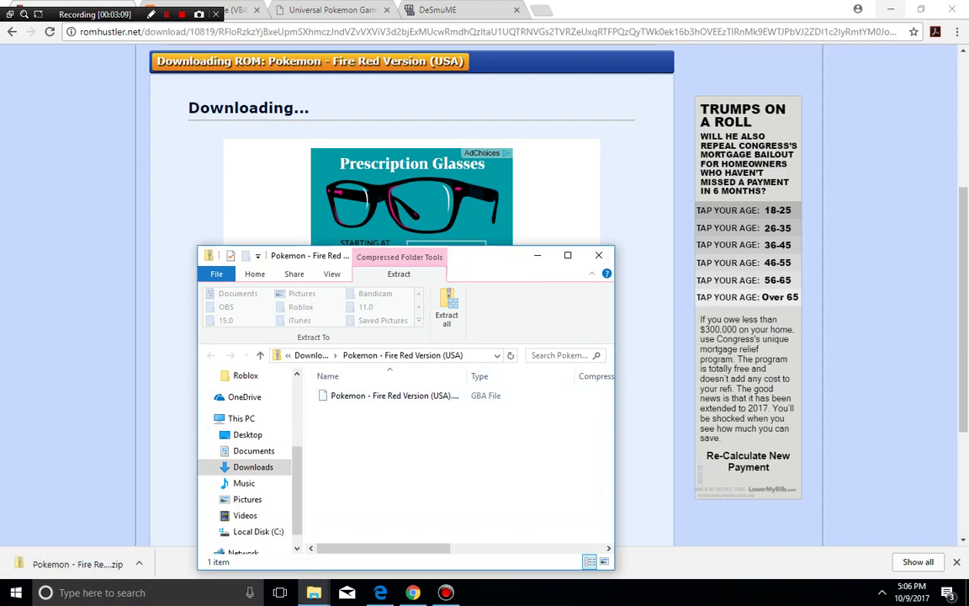
# - Copy the Fire Red GBA file from the zip onto the desktop and tidy the desktop icons
pyautogui.press('super+Home')
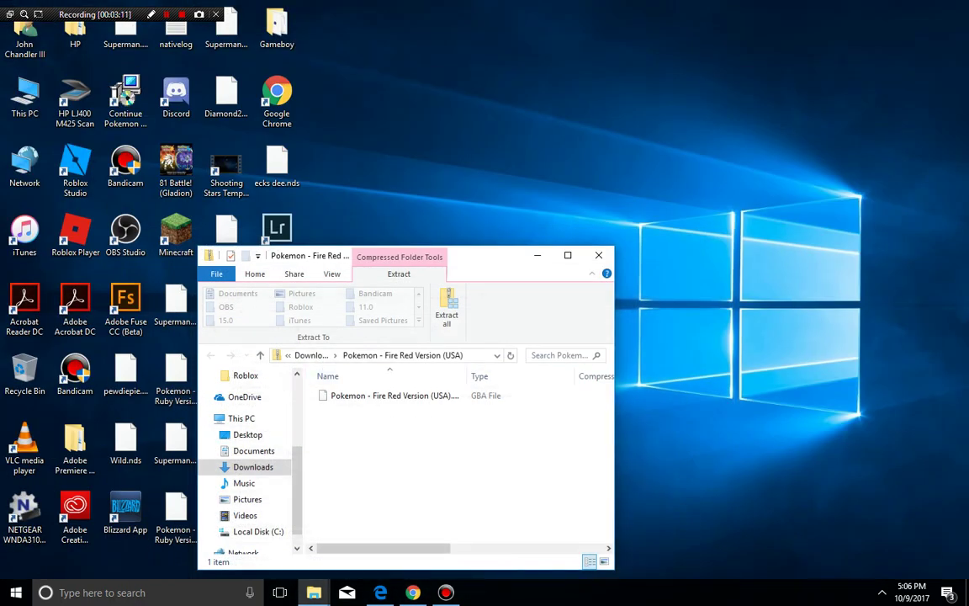
pyautogui.moveTo(336, 376)
pyautogui.mouseDown()
pyautogui.moveTo(374, 376)
pyautogui.moveTo(332, 376)
pyautogui.mouseUp()
pyautogui.moveTo(396, 396)
pyautogui.mouseDown()
pyautogui.moveTo(537, 95)
pyautogui.moveTo(504, 113)
pyautogui.mouseUp()
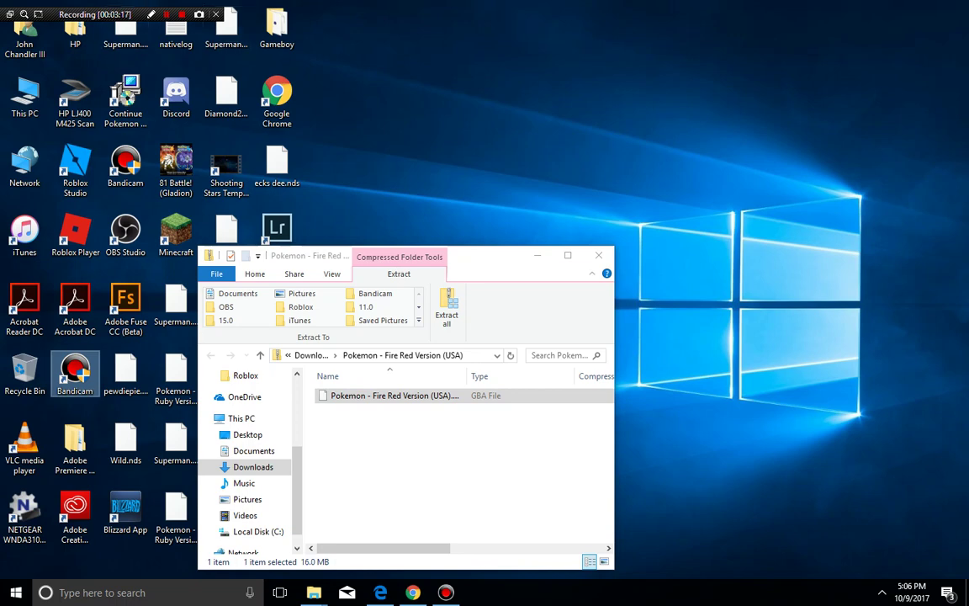
pyautogui.hotkey('alt', 'F4')
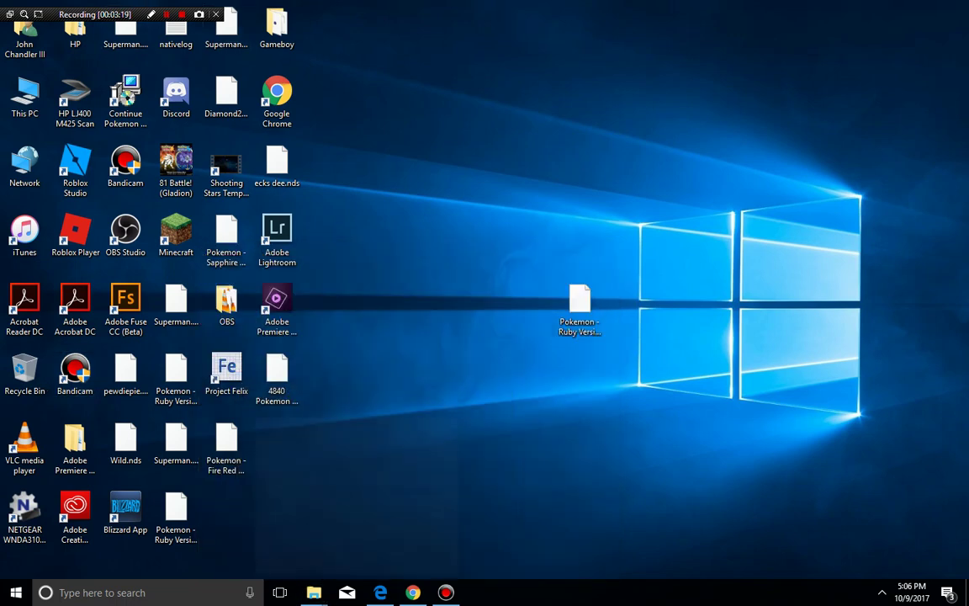
pyautogui.moveTo(580, 302)
pyautogui.mouseDown()
pyautogui.moveTo(307, 406)
pyautogui.moveTo(269, 433)
pyautogui.moveTo(277, 446)
pyautogui.moveTo(536, 139)
pyautogui.moveTo(579, 168)
pyautogui.mouseUp()
# - Close the Fire Red zip window and launch VisualBoyAdvance from the Gameboy folder
pyautogui.press('super+s')
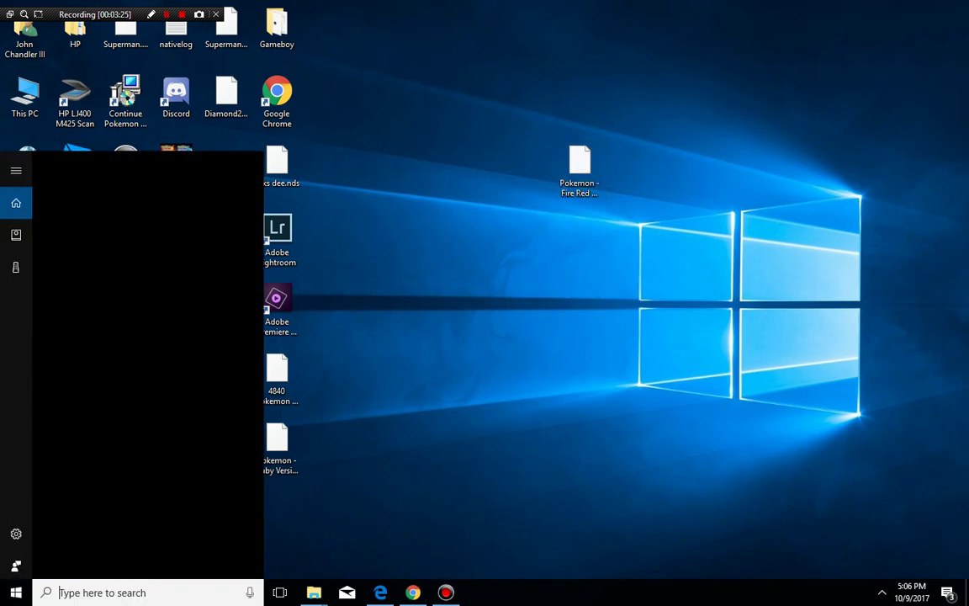
pyautogui.press('Escape')
pyautogui.click(313, 593)
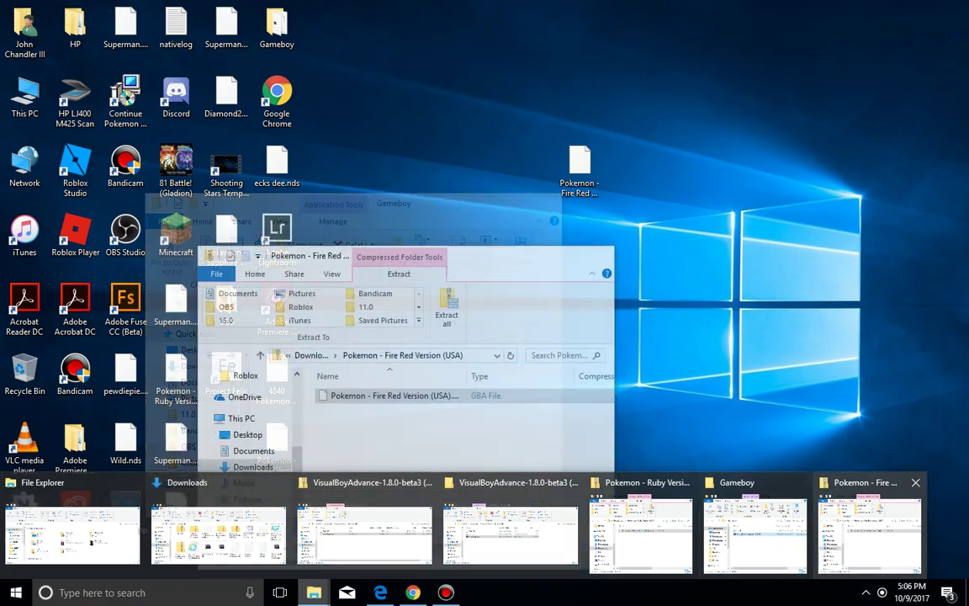
pyautogui.click(915, 482)
pyautogui.click(754, 530)
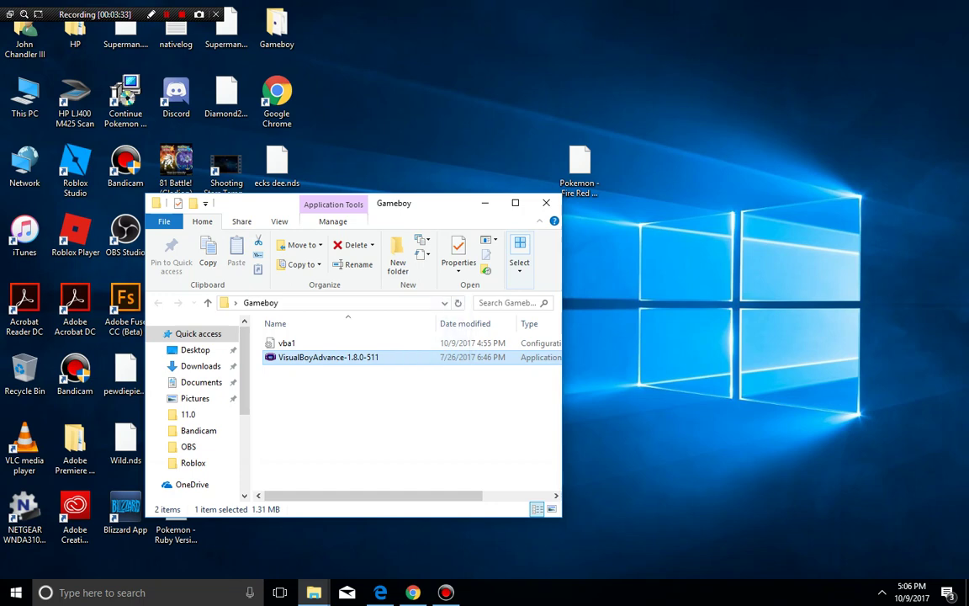
pyautogui.press('Return')
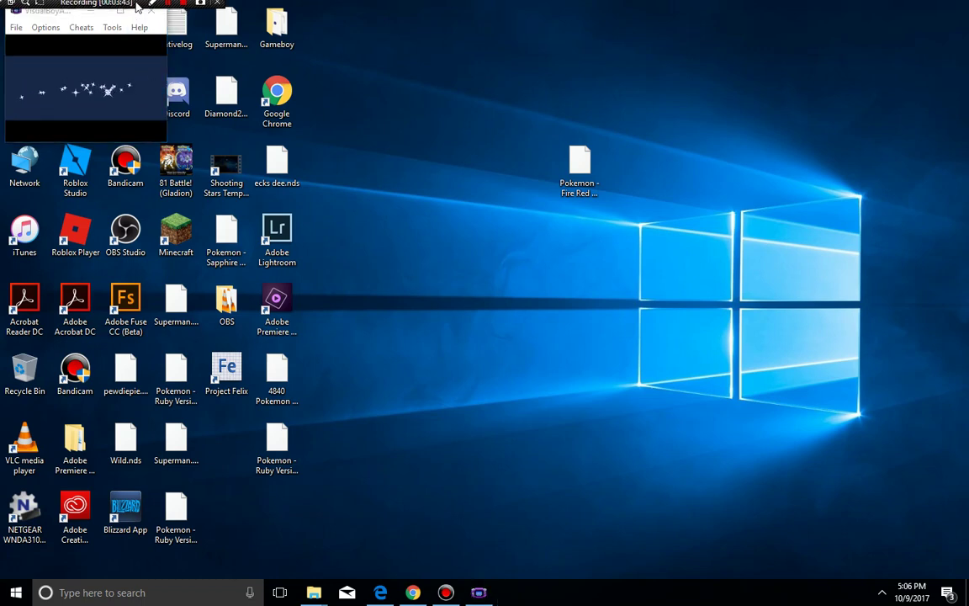
# - Let Fire Red boot to its title screen while checking the Tools menu, then close Visual Boy Advance
pyautogui.click(139, 27)
pyautogui.moveTo(112, 27)
pyautogui.press('Escape')
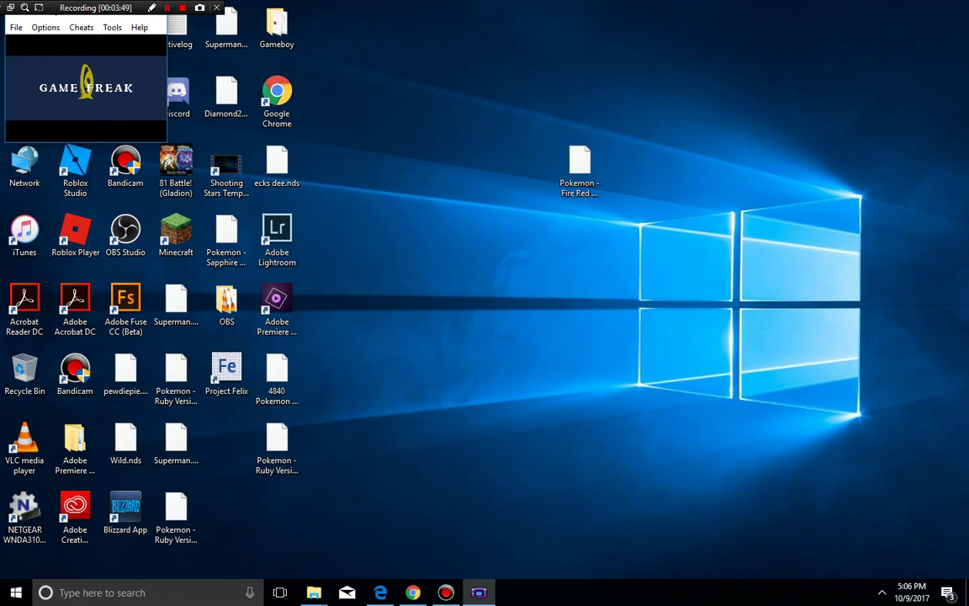
pyautogui.hotkey('alt', 't')
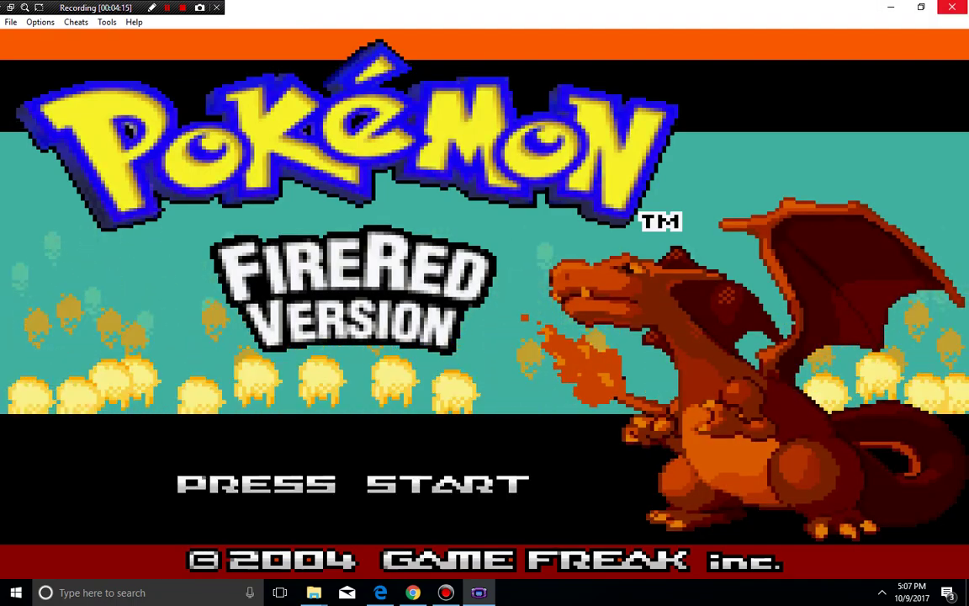
pyautogui.hotkey('alt', 'F4')
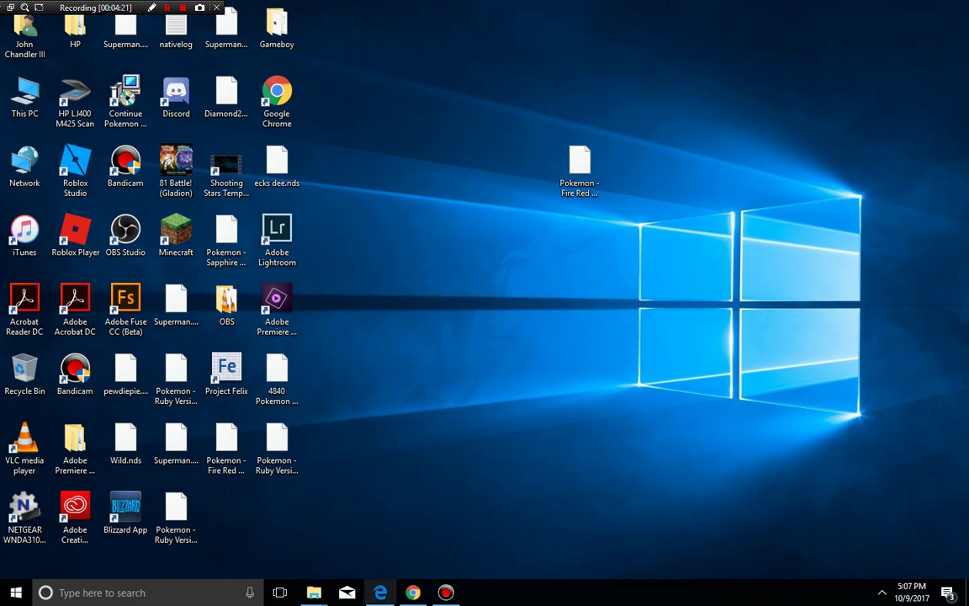
# - Go to the Universal Pokemon Game Randomizer Downloads page and download the UPRandomizer-172-win zip
pyautogui.hotkey('alt', 'Tab')
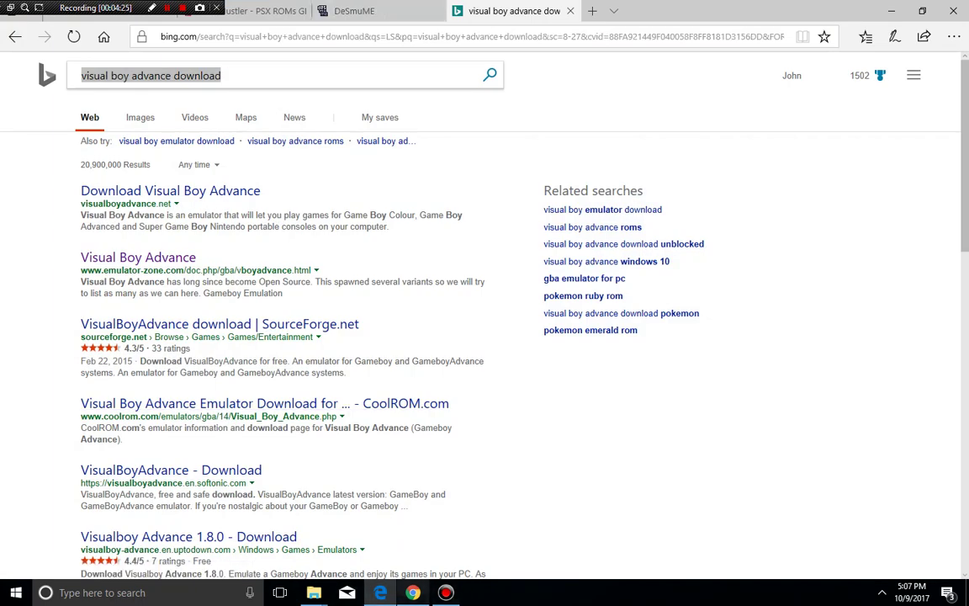
pyautogui.hotkey('alt', 'Tab')
pyautogui.hotkey('ctrl', 'Tab')
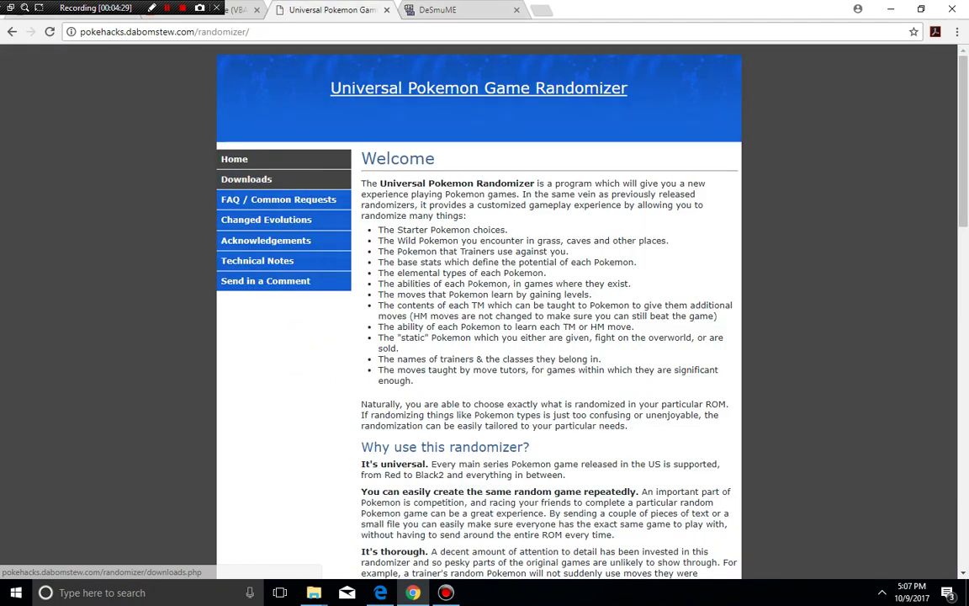
pyautogui.click(277, 187)
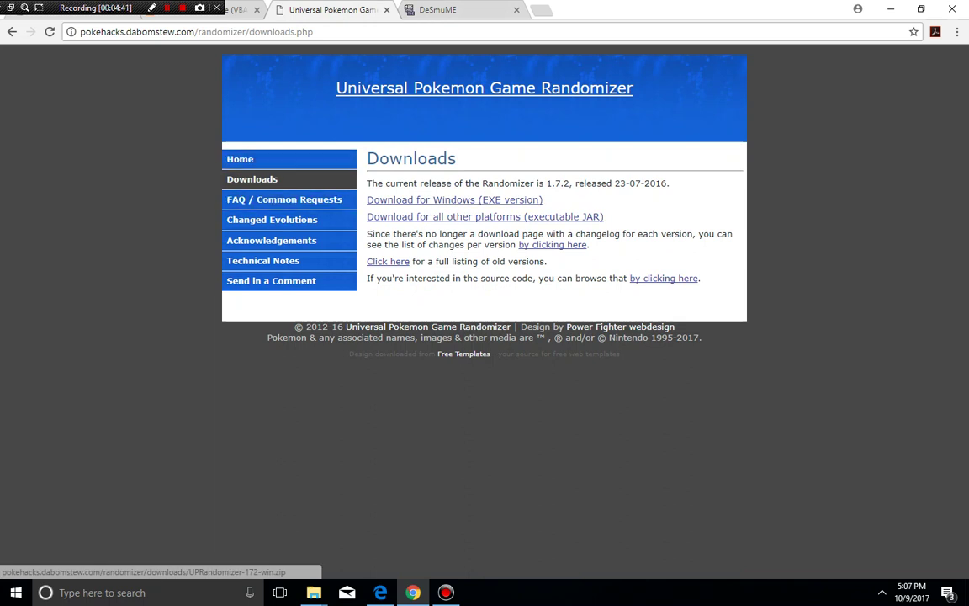
pyautogui.moveTo(544, 199); pyautogui.dragTo(373, 200)
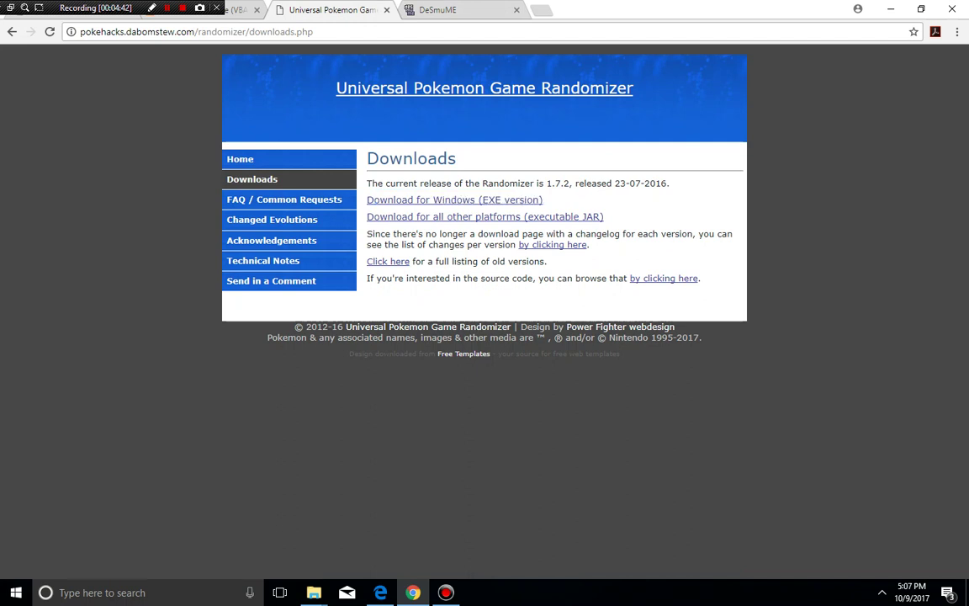
pyautogui.click(374, 200)
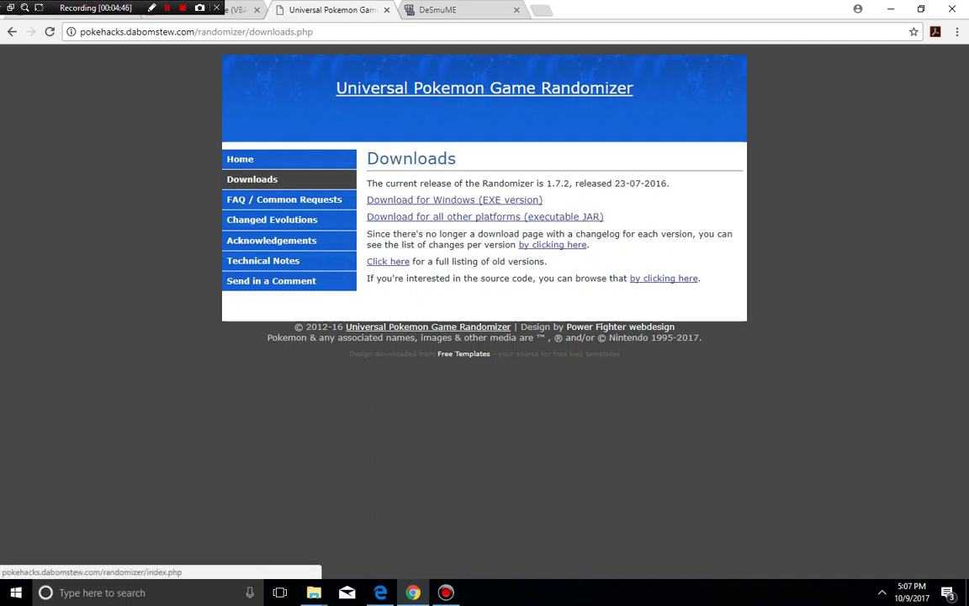
pyautogui.click(485, 216)
# - Open the randomizer zip and launch the randomizer app, accepting the Compressed Folders prompt
pyautogui.click(76, 562)
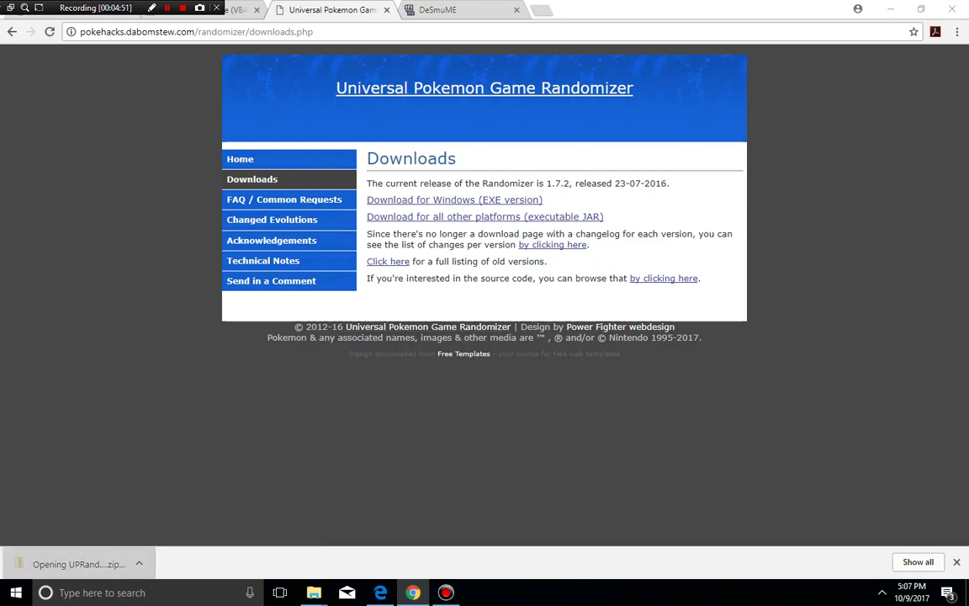
pyautogui.doubleClick(350, 423)
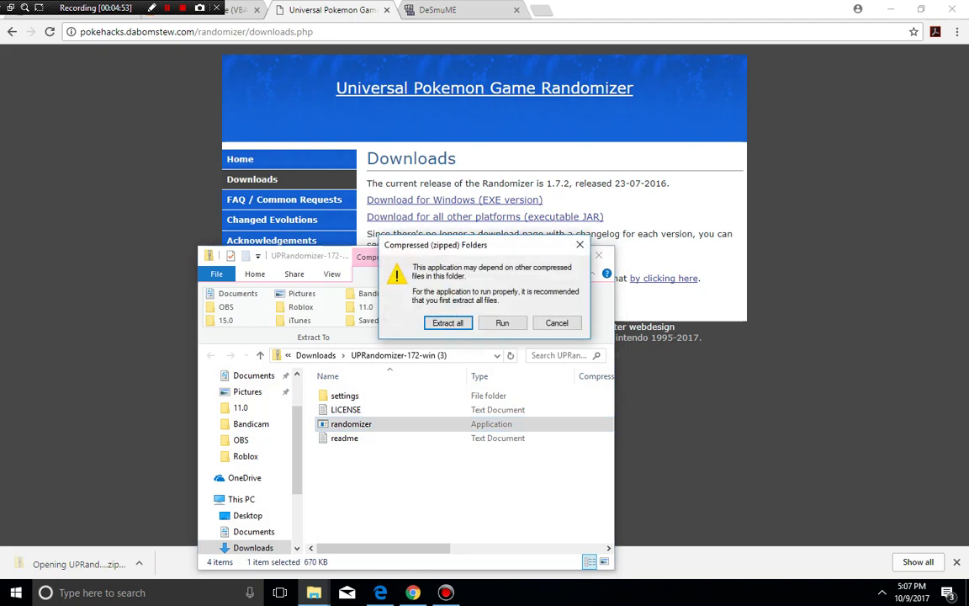
pyautogui.press('Return')
pyautogui.press('Return')
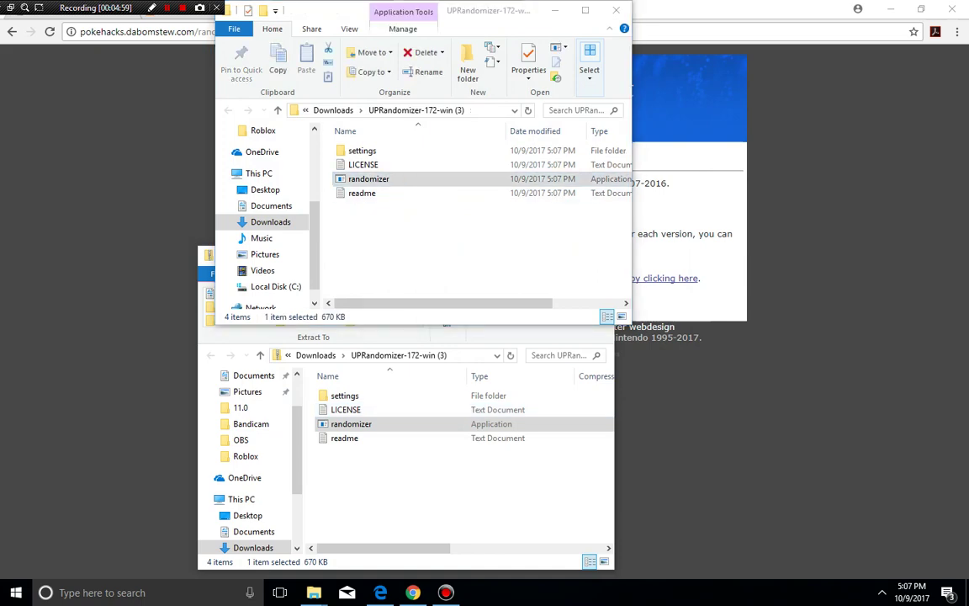
pyautogui.press('Return')
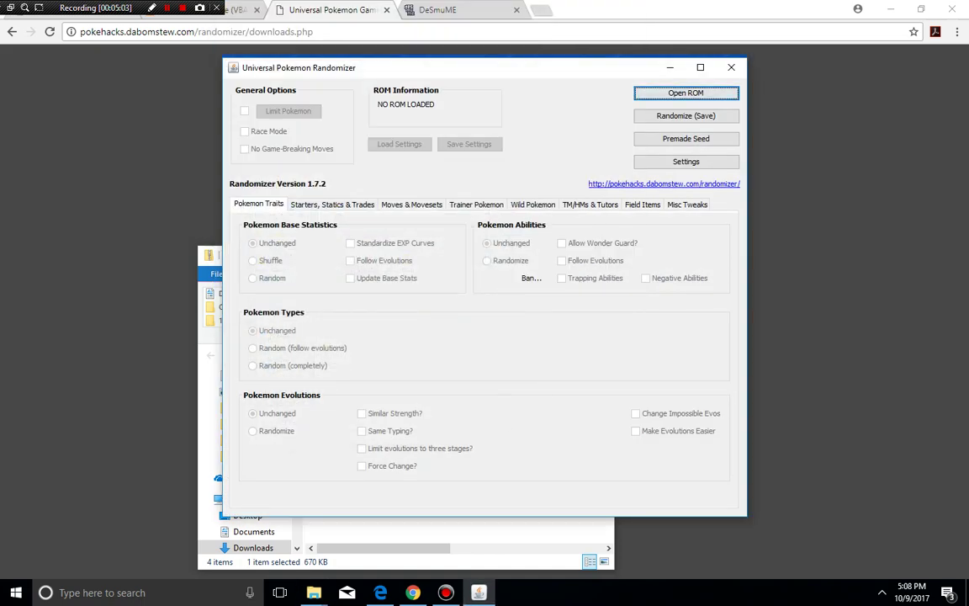
# - Close the other windows and move the Universal Pokemon Randomizer window to the lower right
pyautogui.hotkey('alt', 'F4')
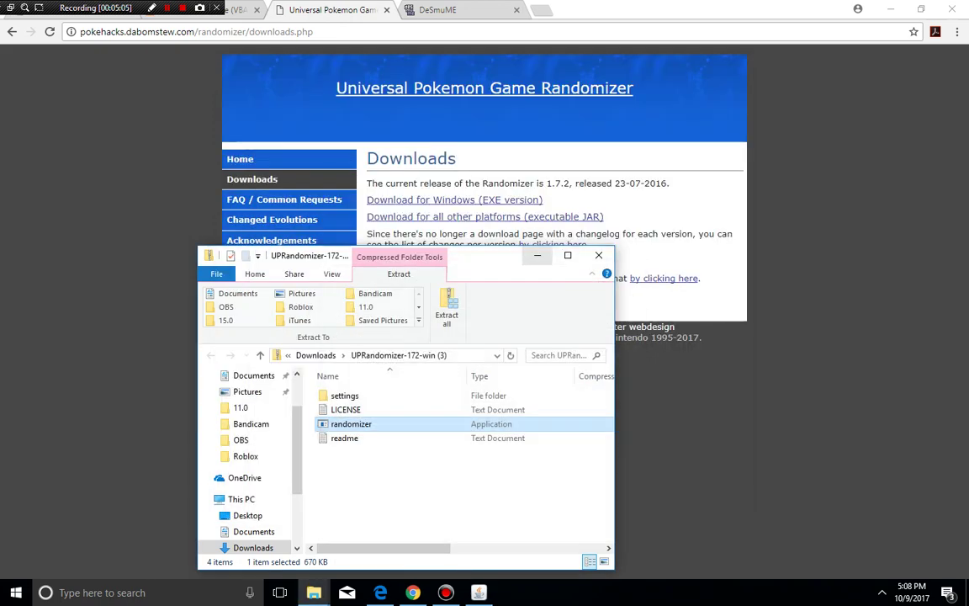
pyautogui.hotkey('alt', 'F4')
pyautogui.hotkey('alt', 'F4')
pyautogui.hotkey('alt', 'F4')
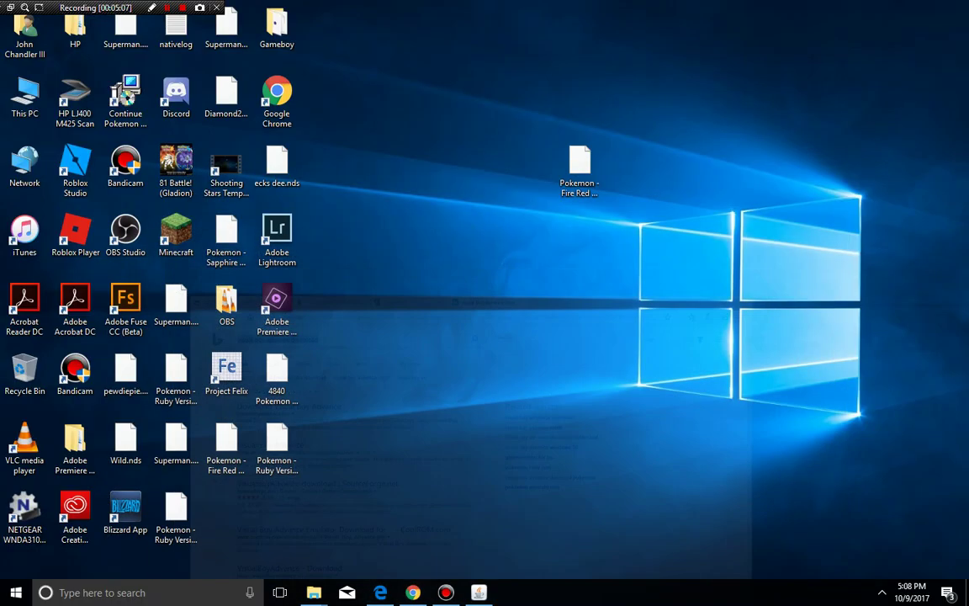
pyautogui.hotkey('alt', 'Tab')
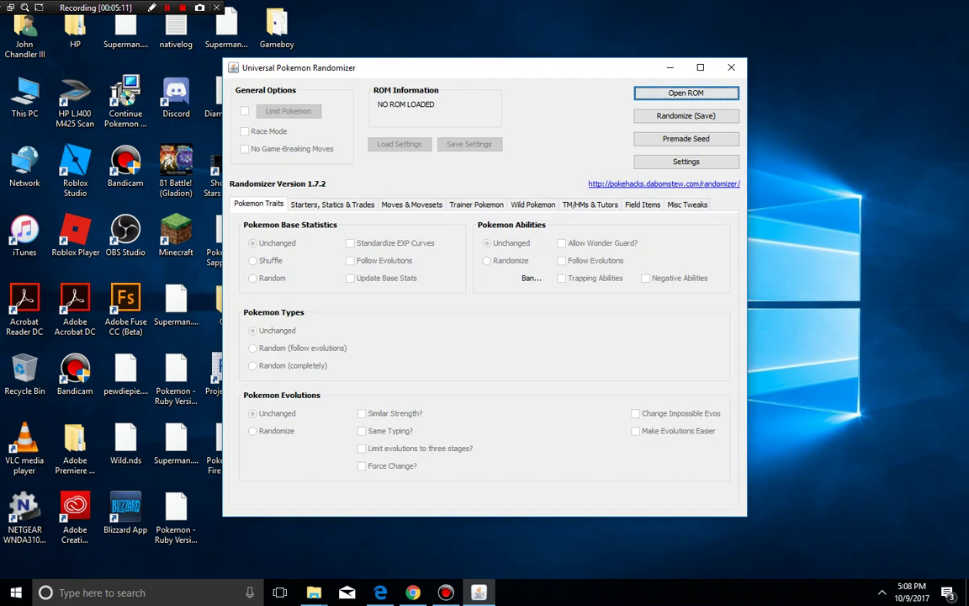
pyautogui.moveTo(535, 72)
pyautogui.mouseDown()
pyautogui.moveTo(714, 266)
pyautogui.moveTo(787, 164)
pyautogui.moveTo(778, 249)
pyautogui.moveTo(621, 227)
pyautogui.mouseUp()
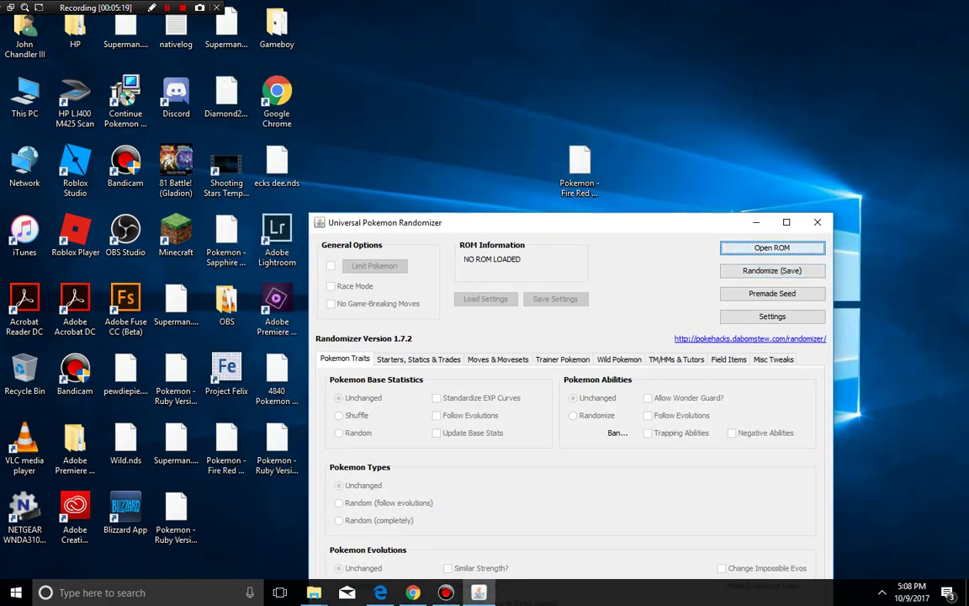
# - Load 'Pokemon - Fire Red Version (USA).gba' from the Desktop and maximize the randomizer window
pyautogui.click(772, 247)
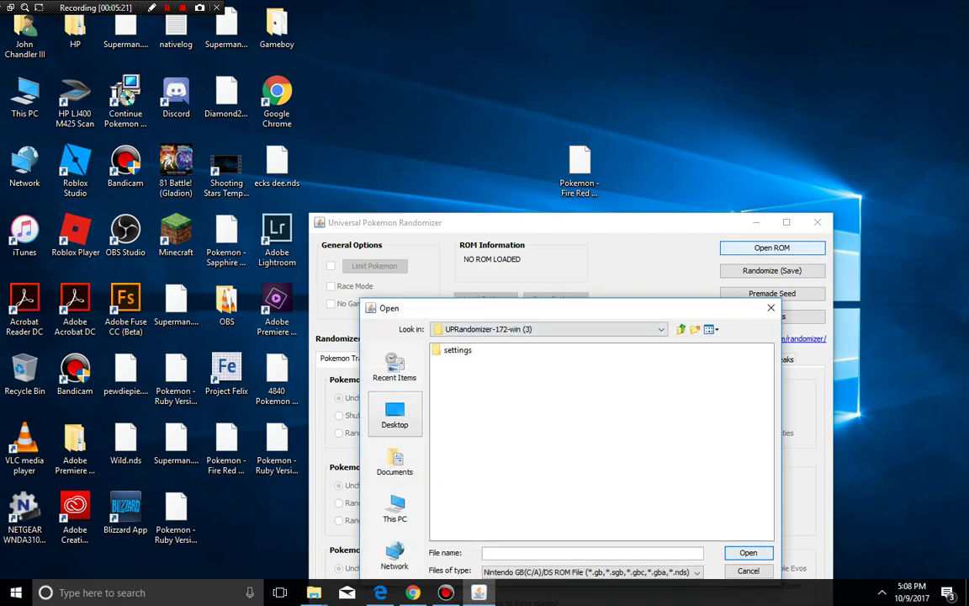
pyautogui.click(395, 415)
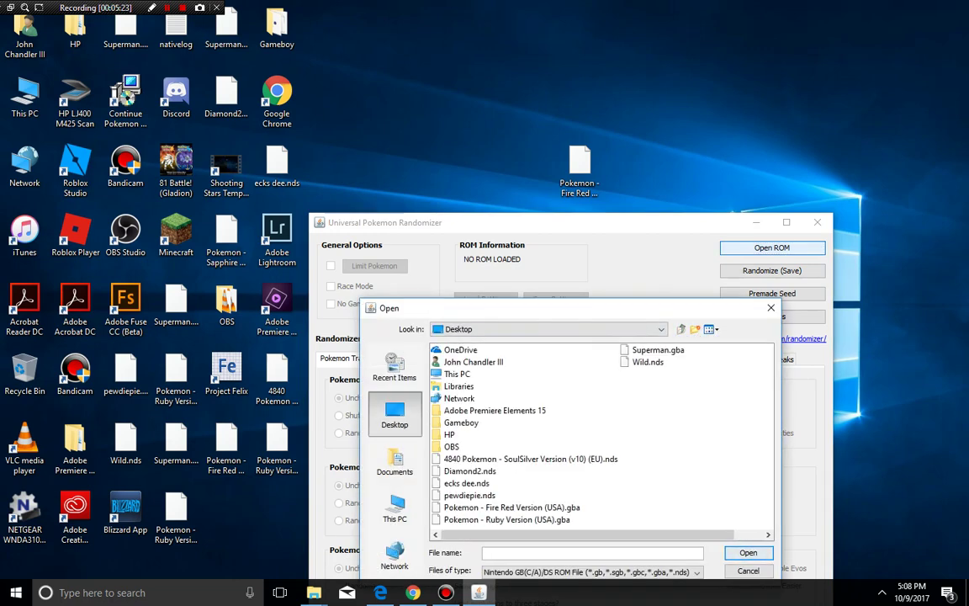
pyautogui.click(511, 507)
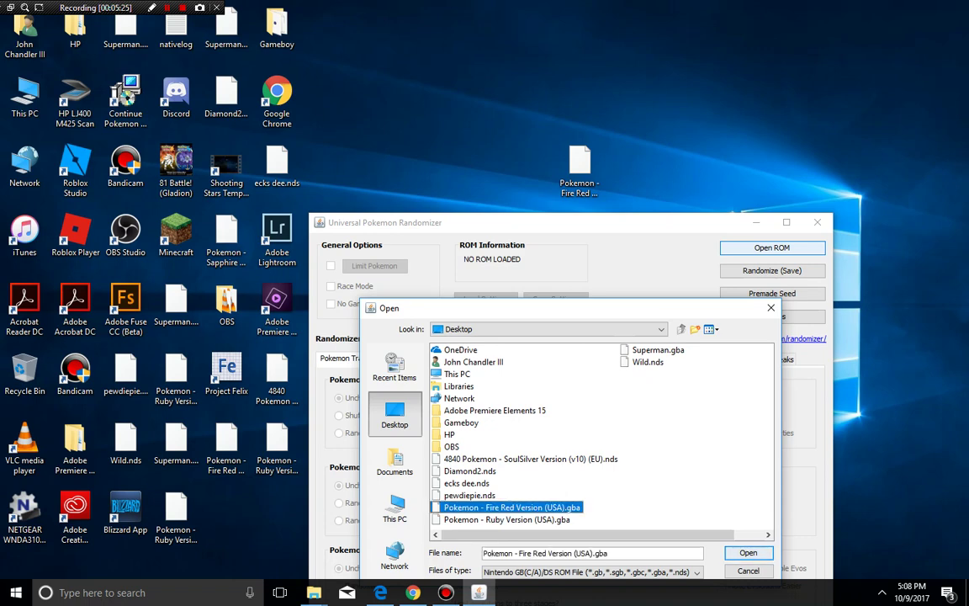
pyautogui.press('Return')
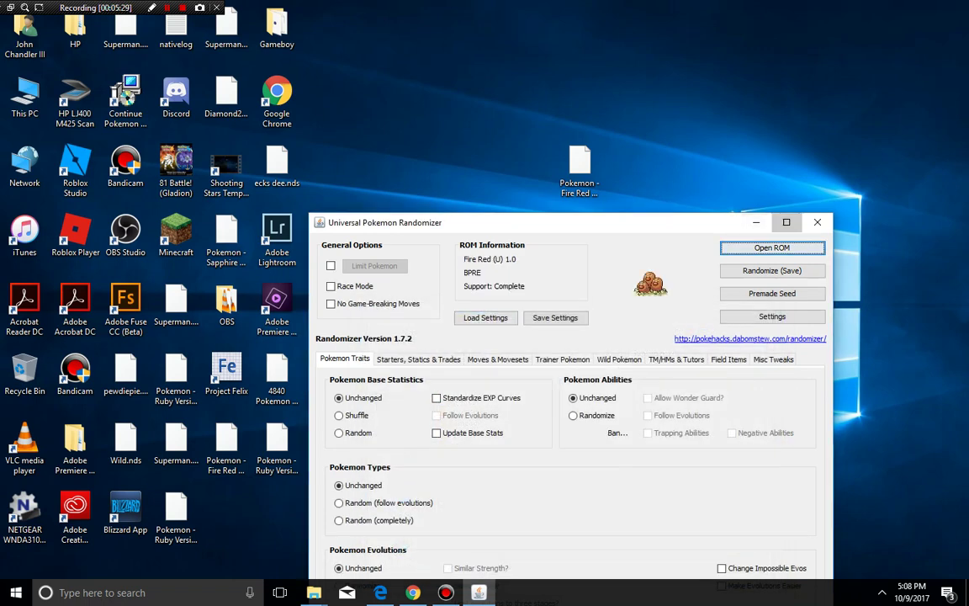
pyautogui.doubleClick(699, 223)
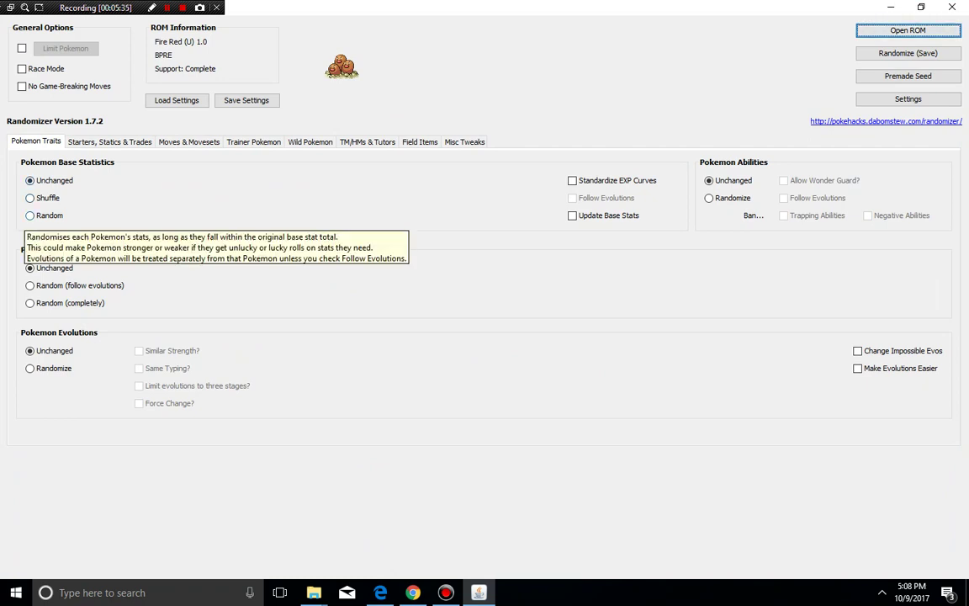
# - Randomize Pokemon base stats, types (completely), evolutions and abilities
pyautogui.click(33, 216)
pyautogui.click(33, 303)
pyautogui.click(34, 368)
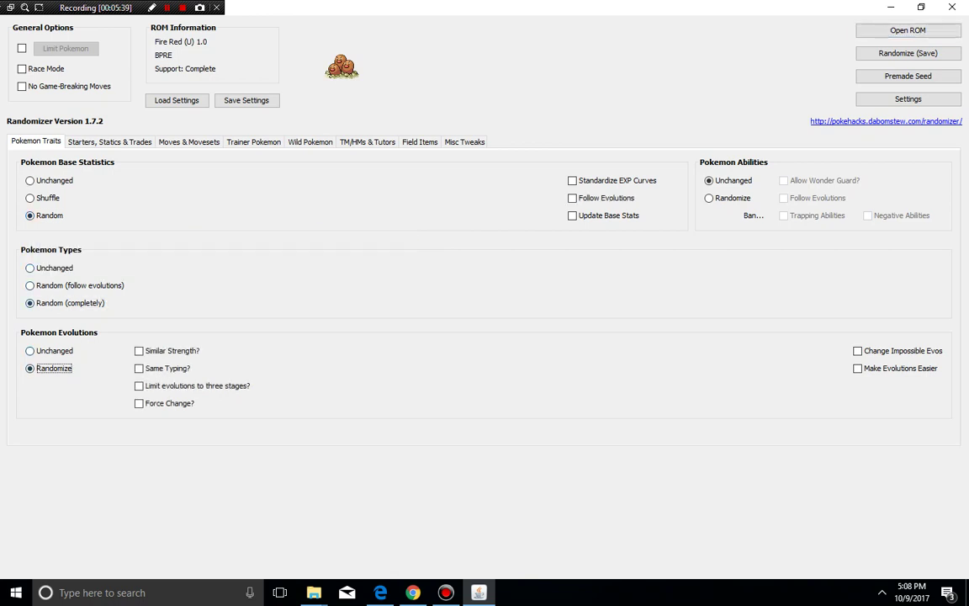
pyautogui.click(710, 198)
# - Randomize starters to basic two-evolution Pokemon, static Pokemon completely, and both requested and given trades
pyautogui.click(109, 141)
pyautogui.click(31, 236)
pyautogui.click(30, 314)
pyautogui.click(30, 370)
pyautogui.click(30, 388)
# - Randomize move power, accuracy, PP and types, and give Pokemon completely random movesets
pyautogui.click(188, 142)
pyautogui.click(30, 335)
pyautogui.click(30, 233)
pyautogui.click(30, 198)
pyautogui.click(30, 215)
pyautogui.click(31, 180)
pyautogui.click(31, 316)
pyautogui.click(30, 297)
pyautogui.click(30, 316)
# - Make trainer Pokemon type themed and randomize the wild Pokemon
pyautogui.click(253, 141)
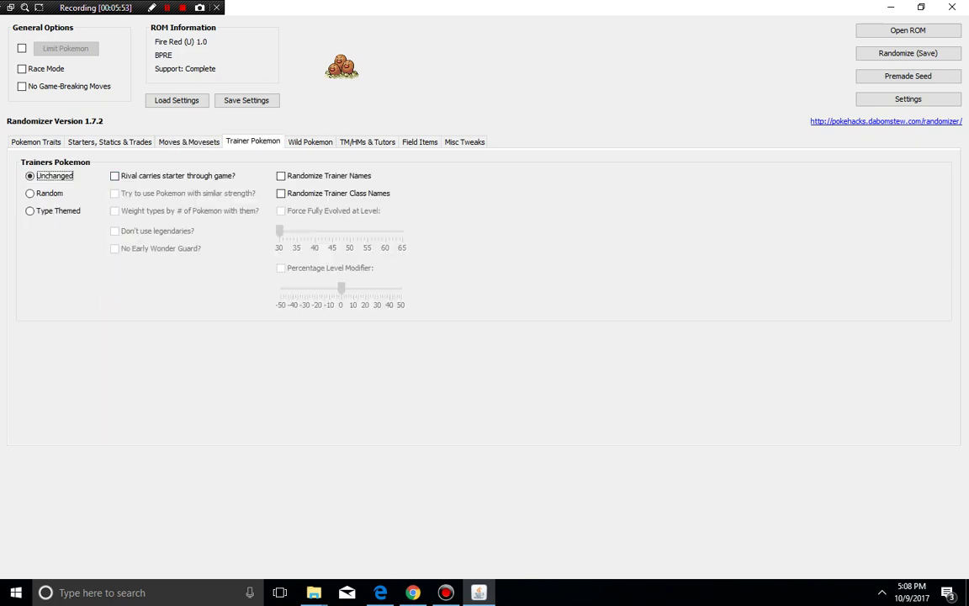
pyautogui.click(30, 192)
pyautogui.click(30, 210)
pyautogui.click(310, 141)
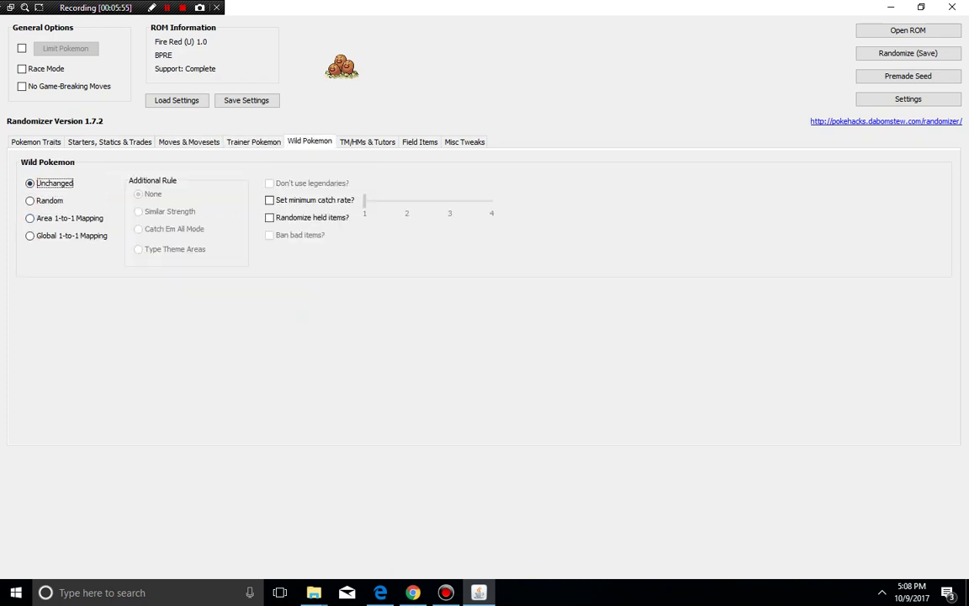
pyautogui.click(30, 200)
# - Randomize TM moves and set TM/HM compatibility to prefer the same type
pyautogui.click(367, 142)
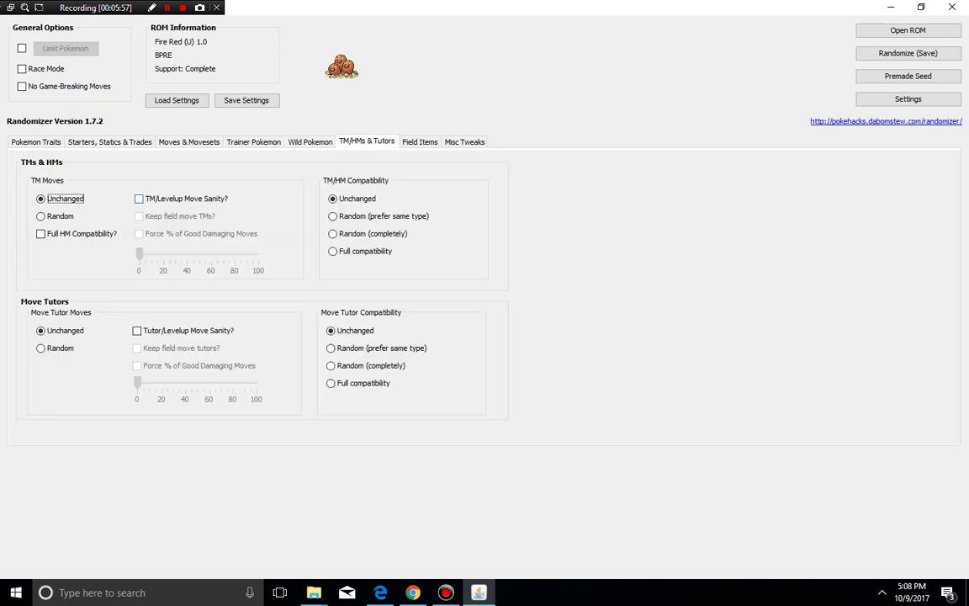
pyautogui.click(41, 216)
pyautogui.click(332, 234)
pyautogui.click(333, 216)
pyautogui.click(419, 141)
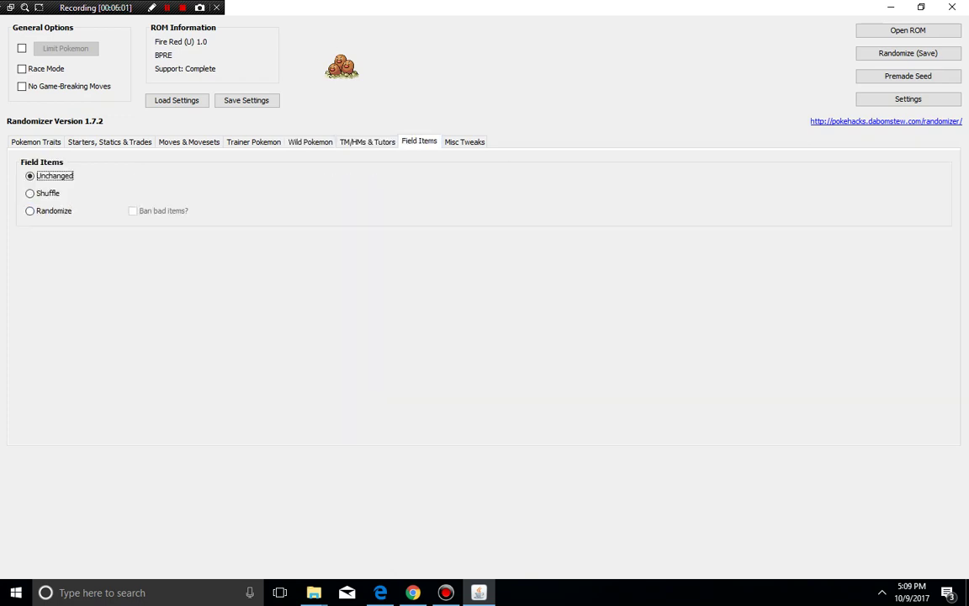
# - Save the Fire Red ROM to the Desktop as Mason.gba, skip the log, and show the desktop
pyautogui.click(908, 53)
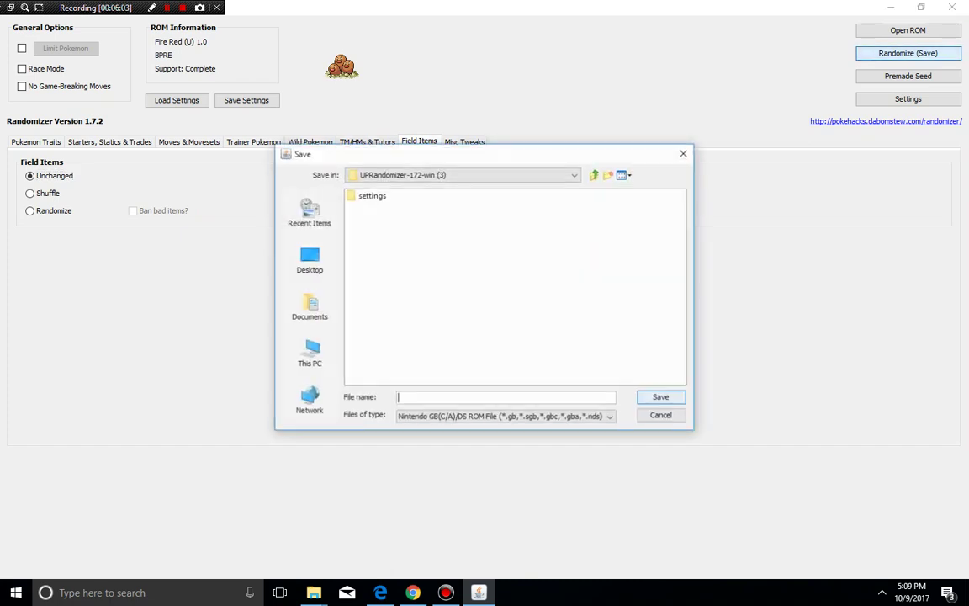
pyautogui.click(308, 259)
pyautogui.write('Mason')
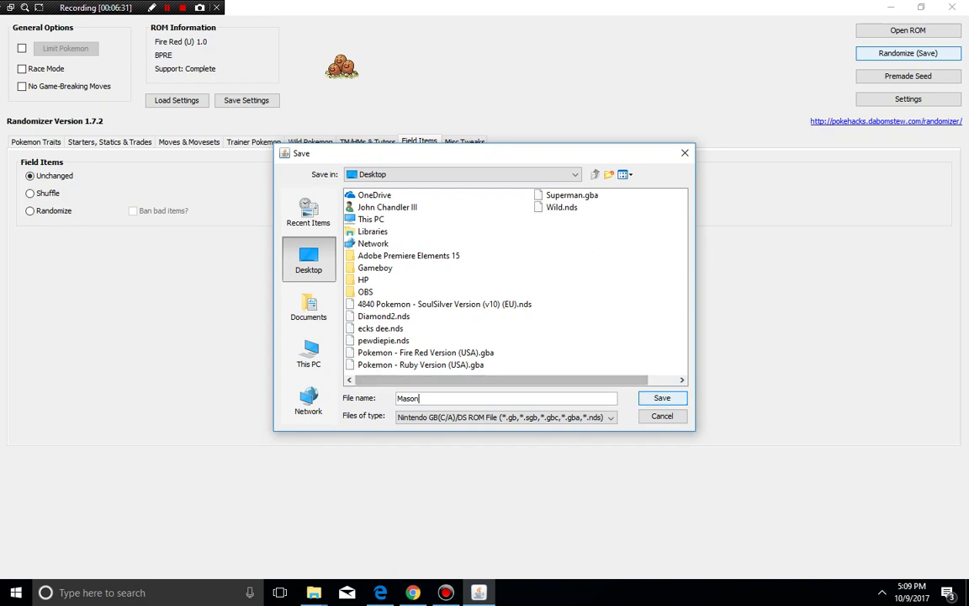
pyautogui.press('Return')
pyautogui.press('Tab')
pyautogui.press('Return')
pyautogui.press('Return')
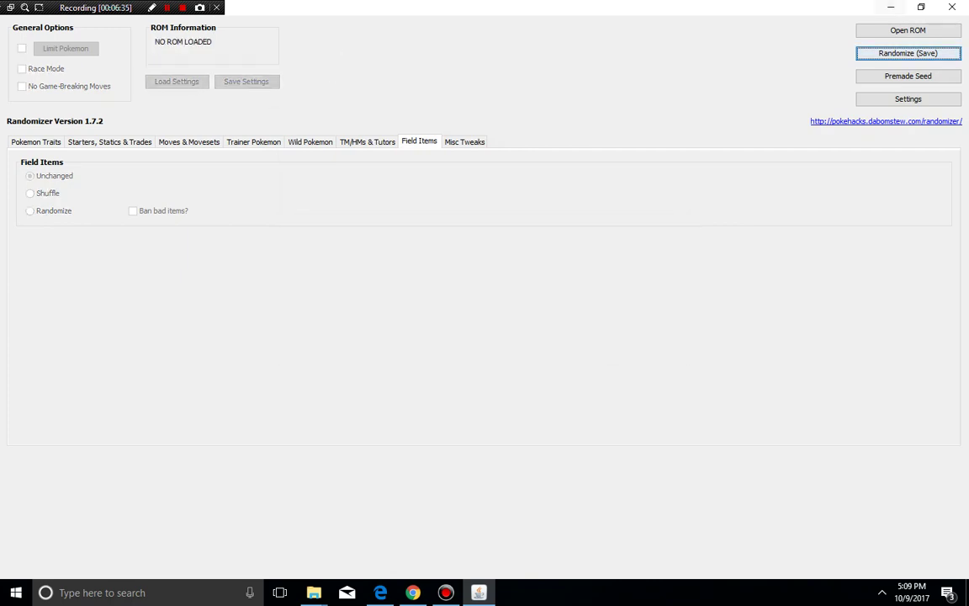
pyautogui.press('super+d')
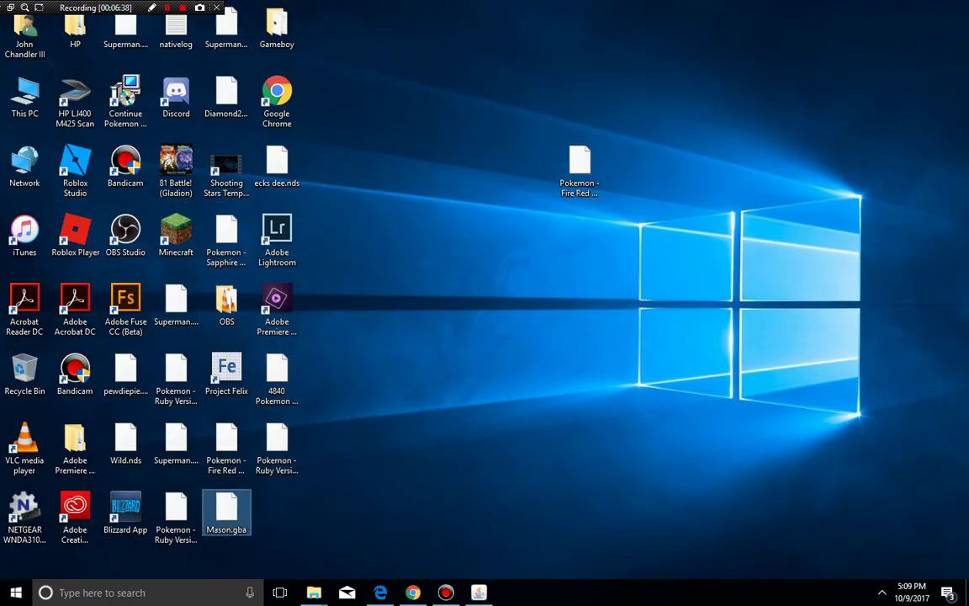
# - Move Mason.gba to mid-desktop and close both UPRandomizer folder windows
pyautogui.moveTo(226, 514)
pyautogui.mouseDown()
pyautogui.moveTo(204, 458)
pyautogui.moveTo(681, 374)
pyautogui.mouseUp()
pyautogui.moveTo(314, 593)
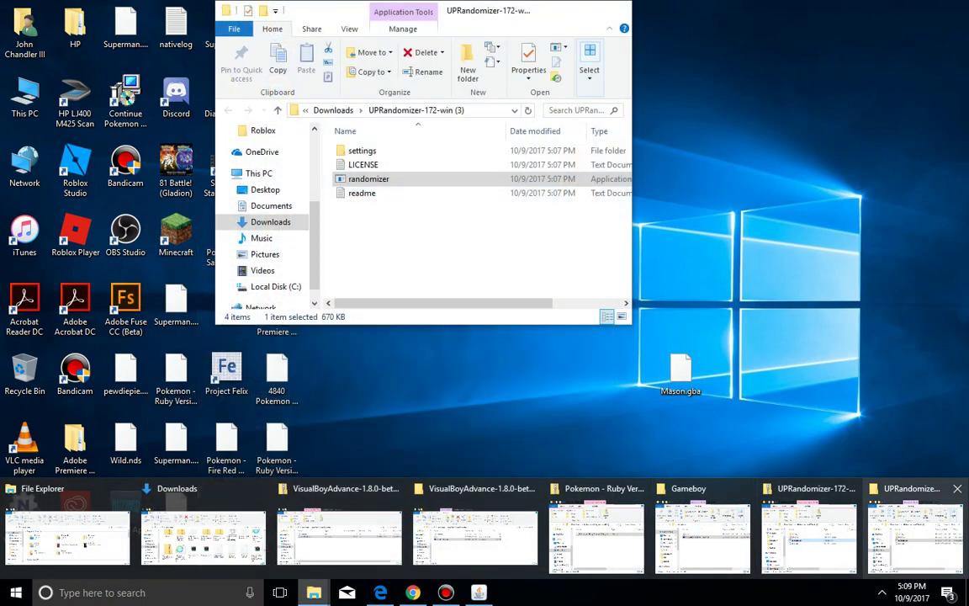
pyautogui.click(957, 489)
pyautogui.click(911, 482)
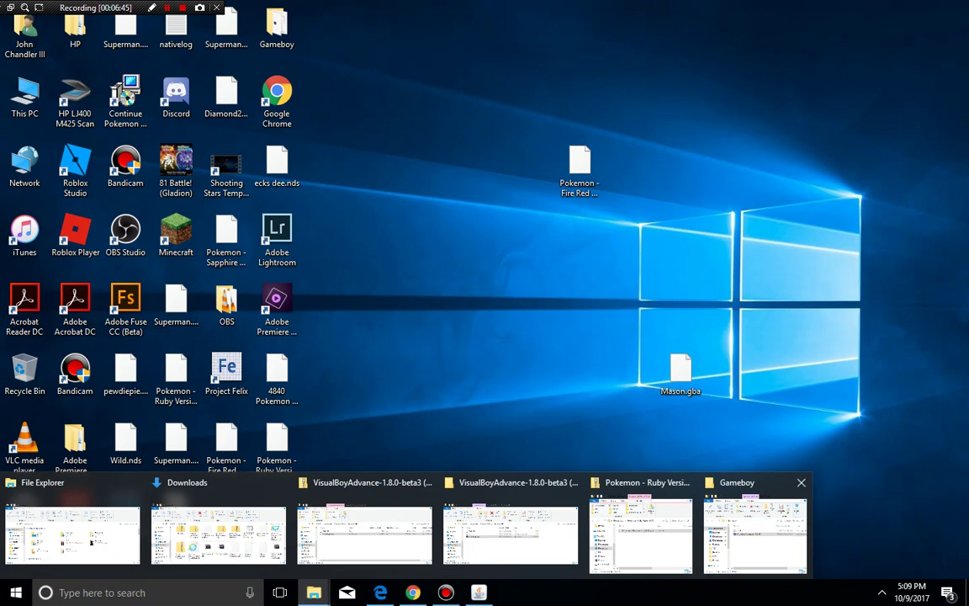
# - From the Gameboy folder, launch VisualBoyAdvance and then close it
pyautogui.click(754, 530)
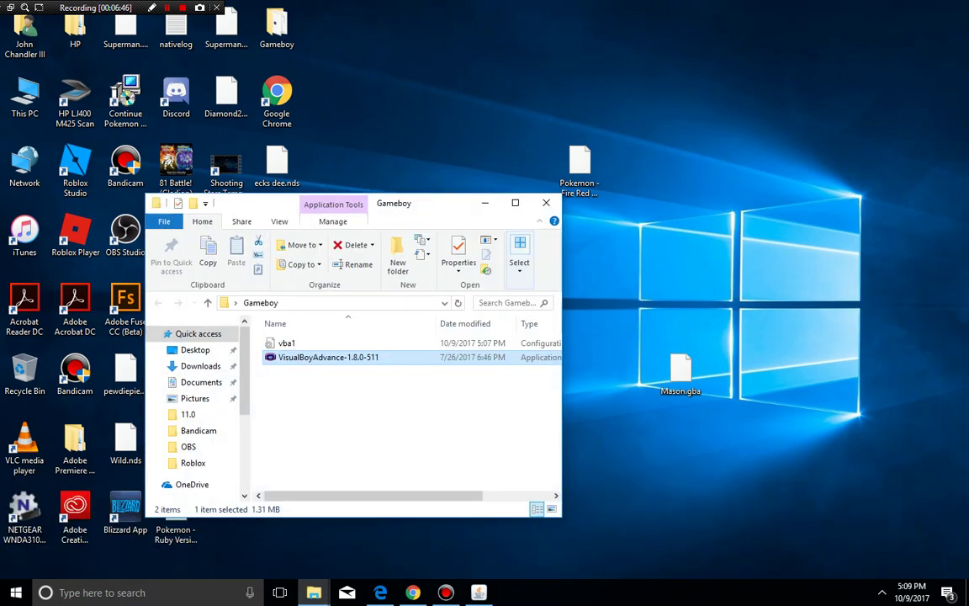
pyautogui.press('Return')
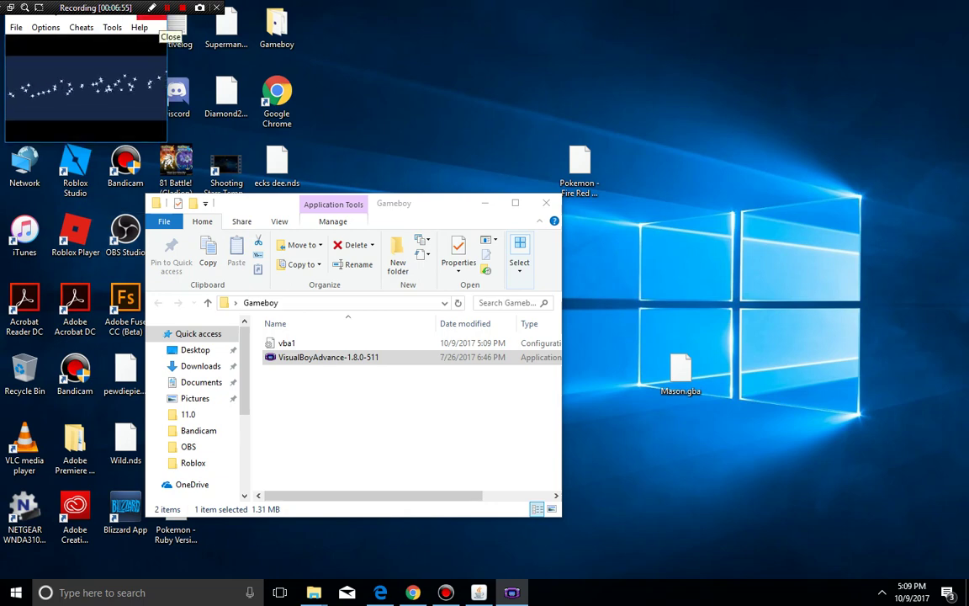
pyautogui.click(155, 19)
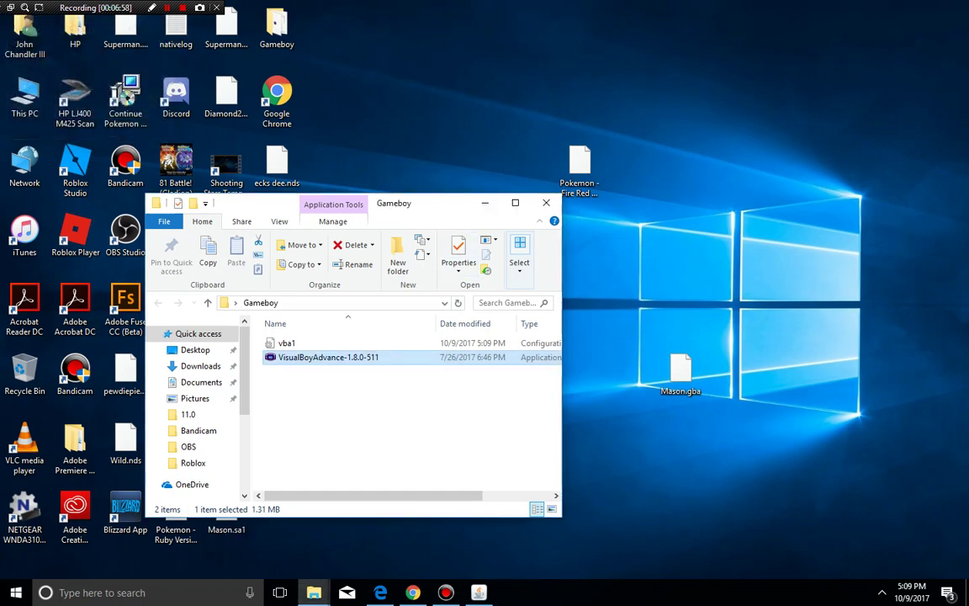
# - Download and save desmume-0.9.11-win64.zip, the Windows 64-bit build, from desmume.org in Edge
pyautogui.click(341, 532)
pyautogui.click(380, 592)
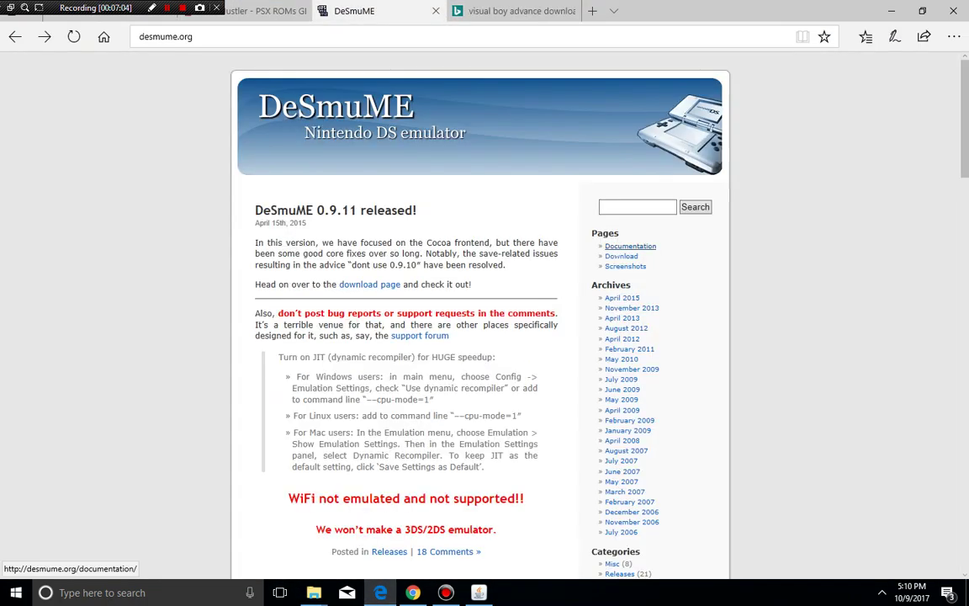
pyautogui.click(621, 256)
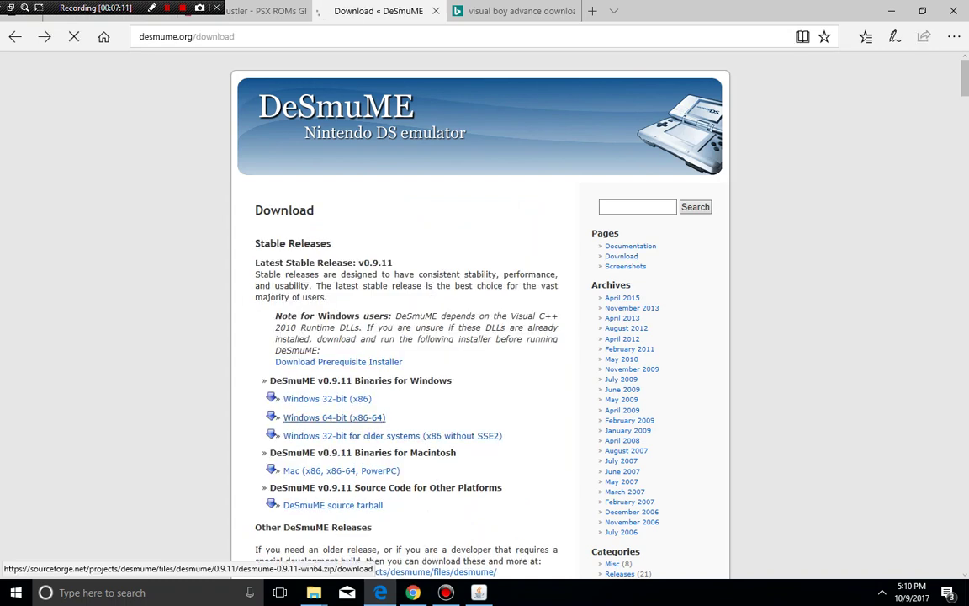
pyautogui.click(334, 417)
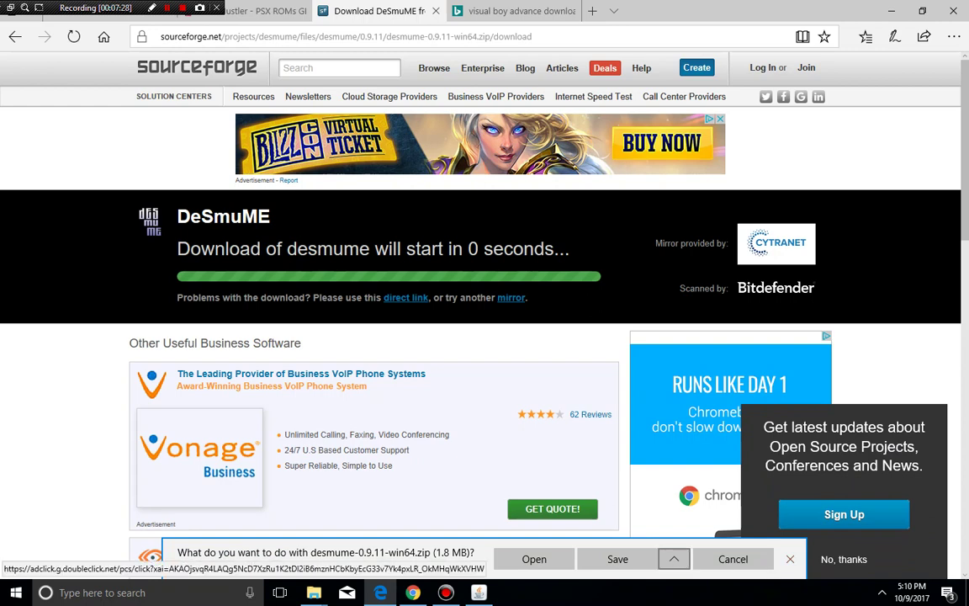
pyautogui.click(618, 558)
pyautogui.click(102, 592)
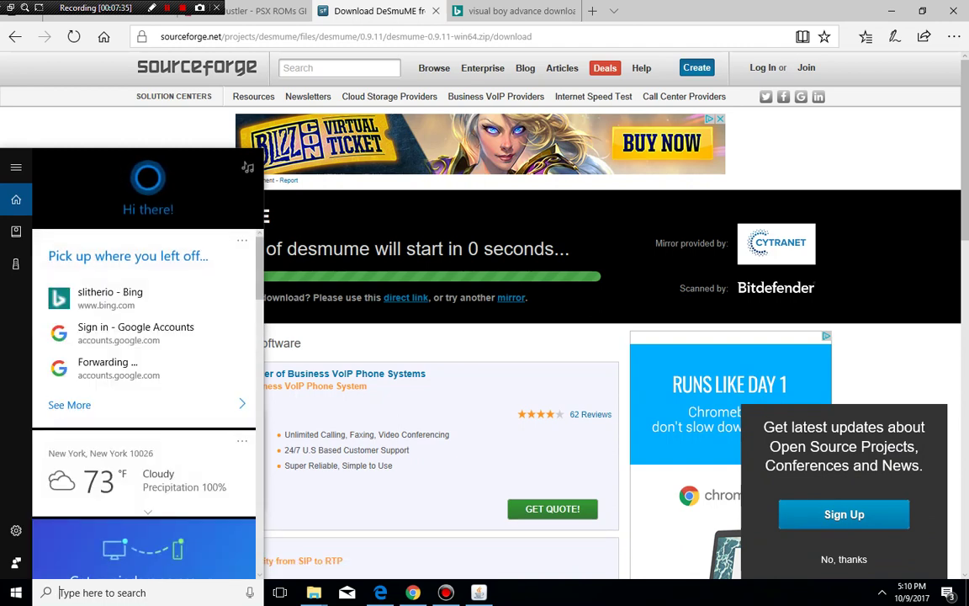
# - Close the download tab, search 'desmume', and launch DeSmuME_0.9.11_x64 from the extracted folder
pyautogui.click(436, 11)
pyautogui.click(435, 11)
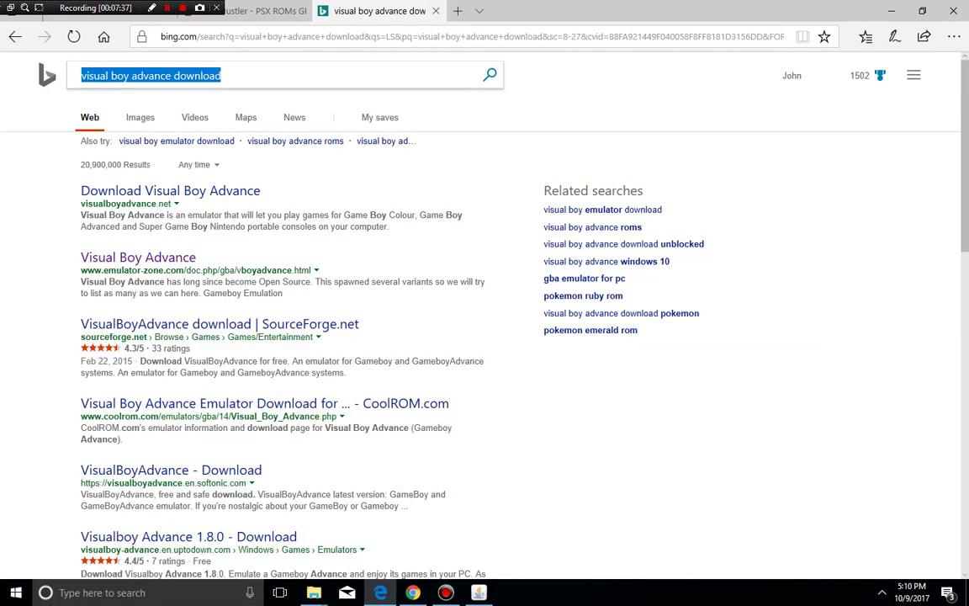
pyautogui.click(102, 592)
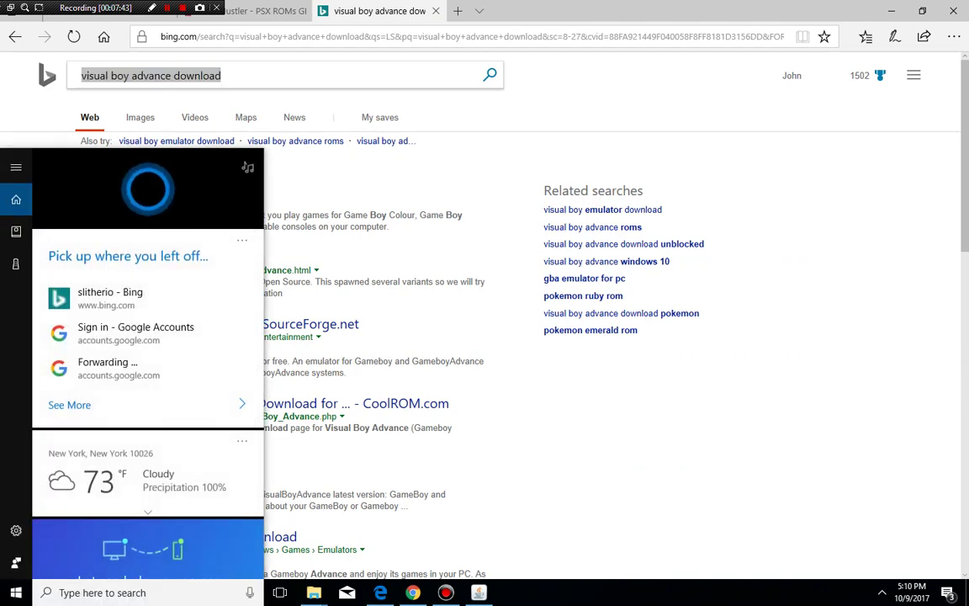
pyautogui.write('desmume')
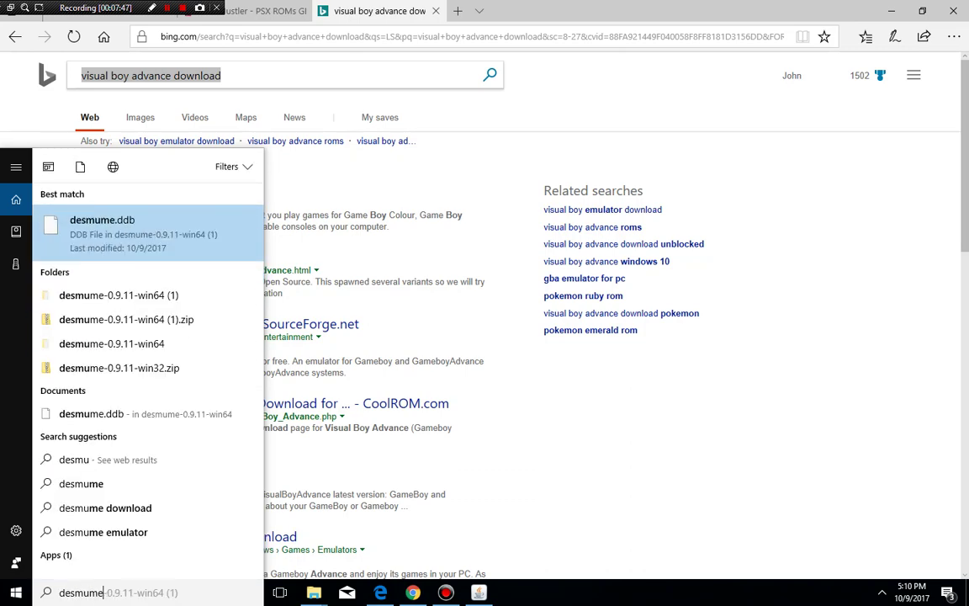
pyautogui.press('Return')
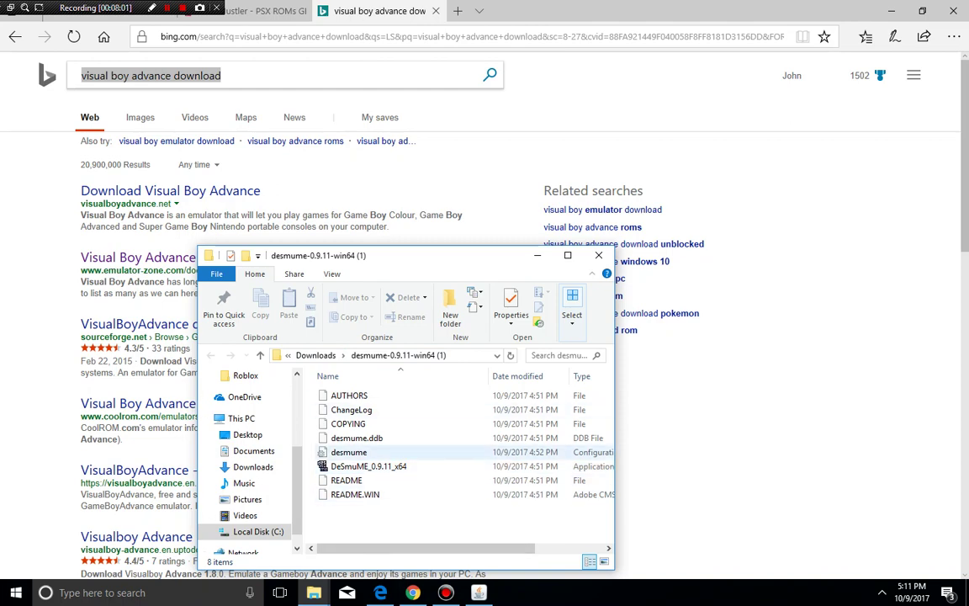
pyautogui.doubleClick(370, 466)
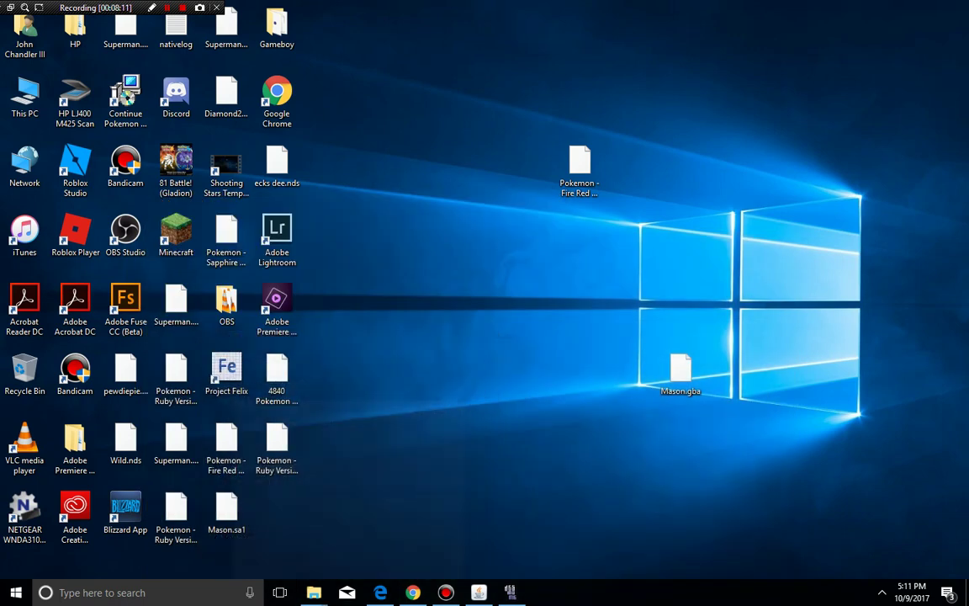
pyautogui.moveTo(380, 593)
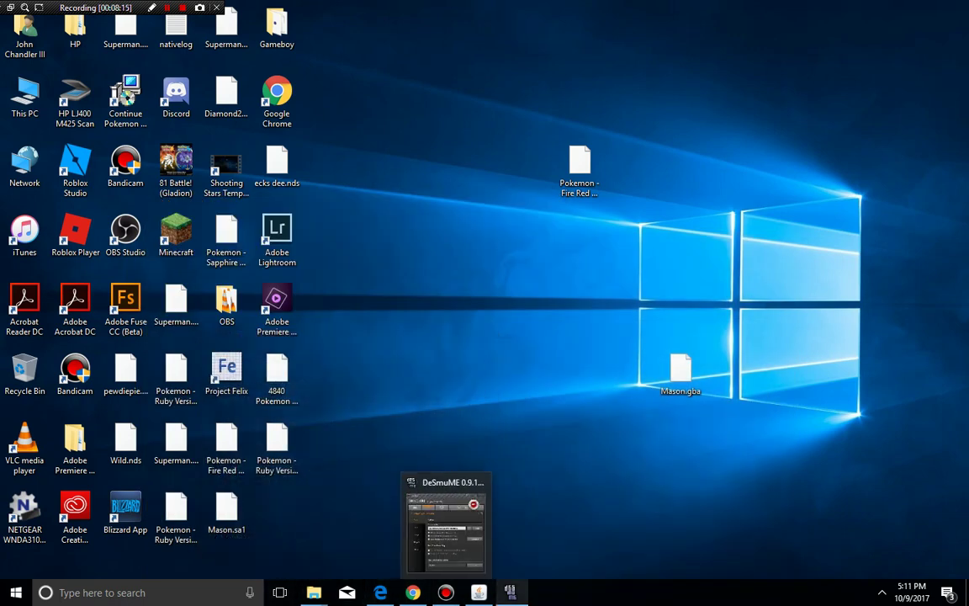
# - Go to the Pokemon - Black Version ROM's download page on Rom Hustler
pyautogui.click(380, 592)
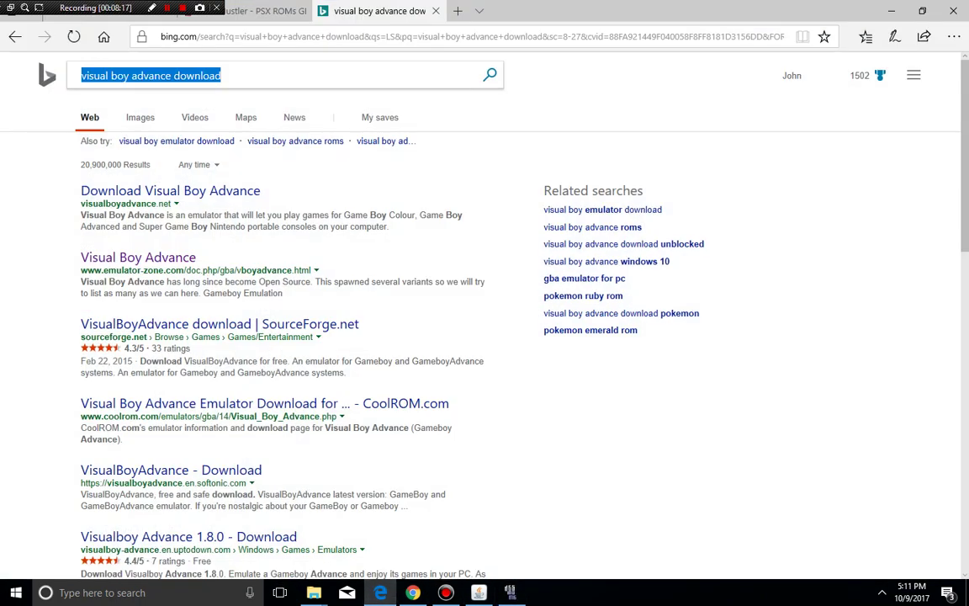
pyautogui.hotkey('ctrl', 'shift', 'Tab')
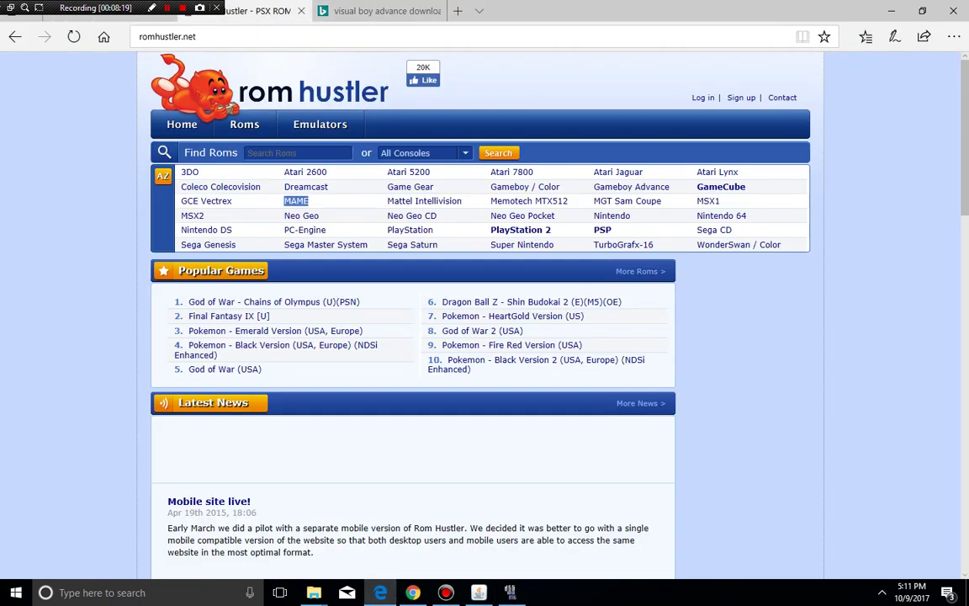
pyautogui.click(278, 346)
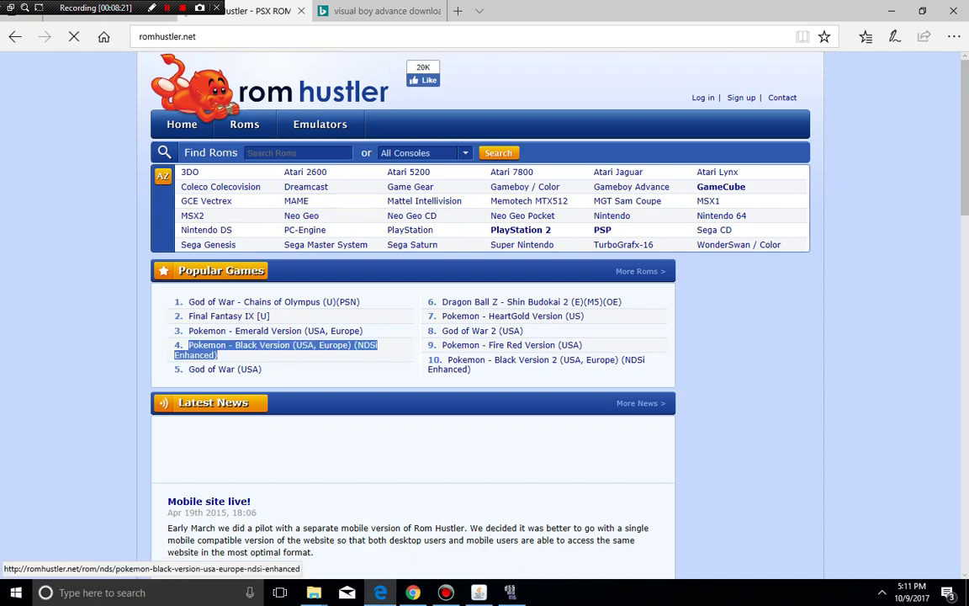
pyautogui.scroll(-4, 484, 320)
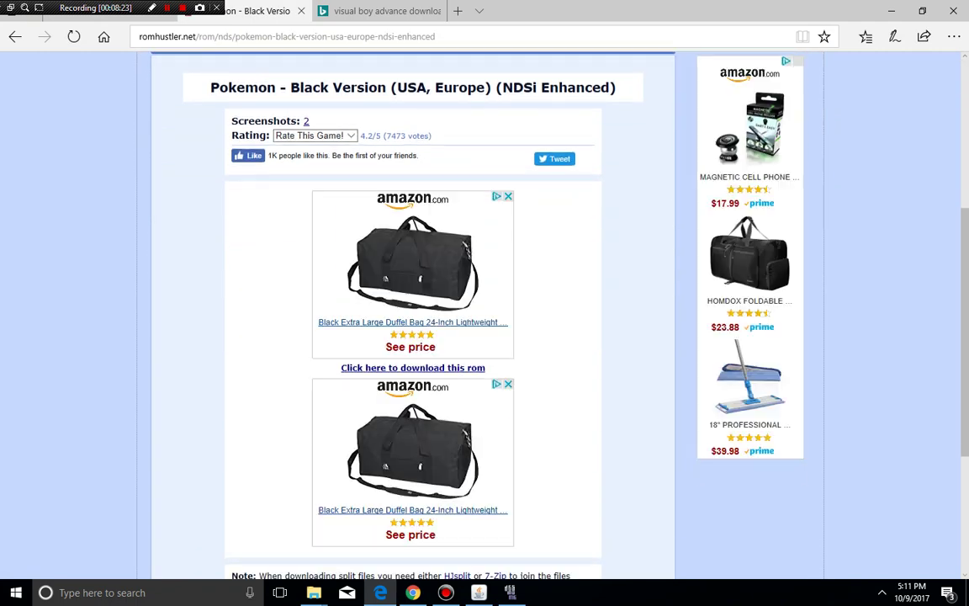
pyautogui.click(413, 367)
# - Download and save the 57.7 MB Pokemon Black (NDSi Enhanced) .7z archive
pyautogui.scroll(-5, 484, 320)
pyautogui.scroll(2, 484, 320)
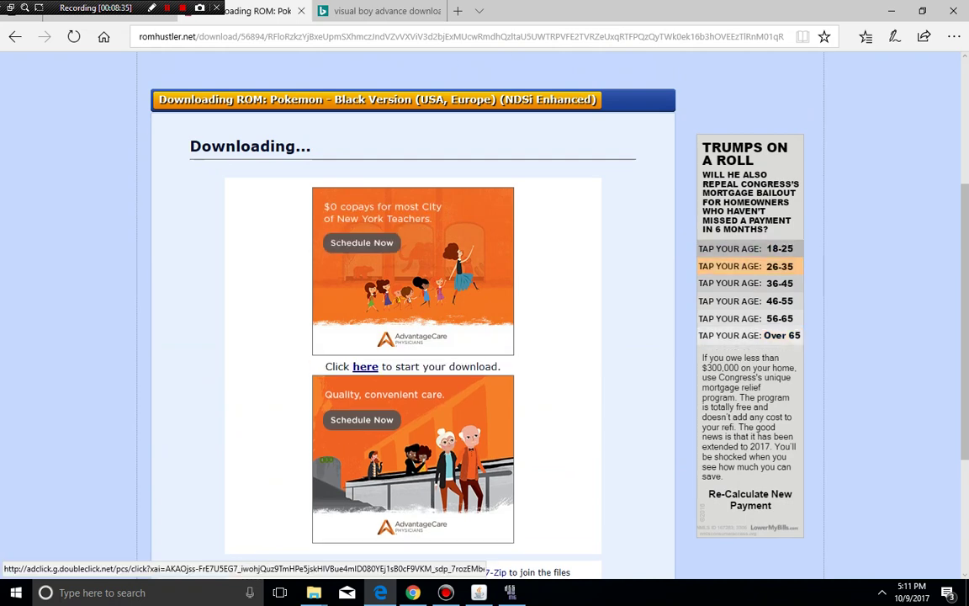
pyautogui.click(365, 366)
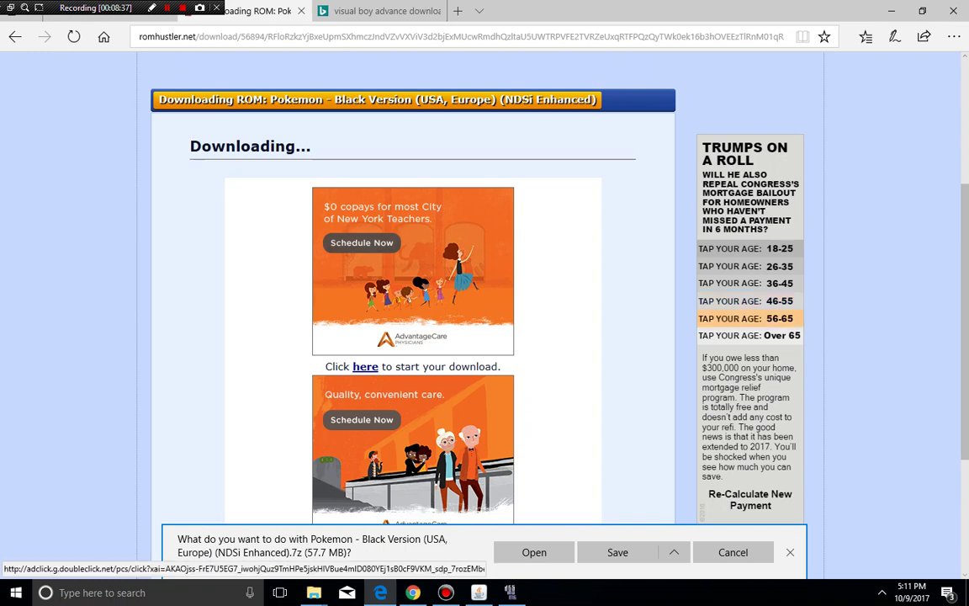
pyautogui.click(617, 552)
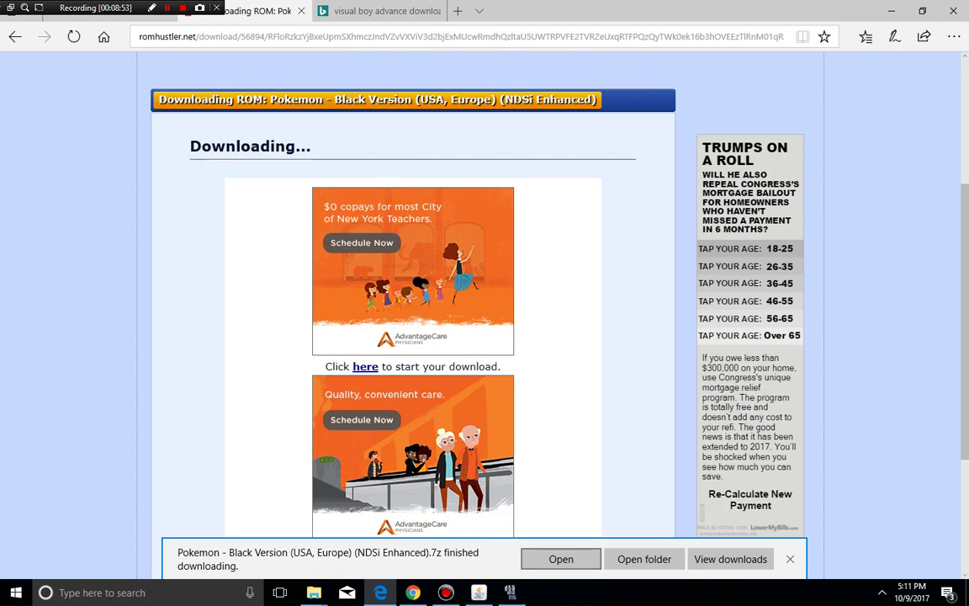
# - Open the Pokemon Black .7z in WinRAR, extract the [b].nds file to the desktop, and close WinRAR
pyautogui.click(644, 559)
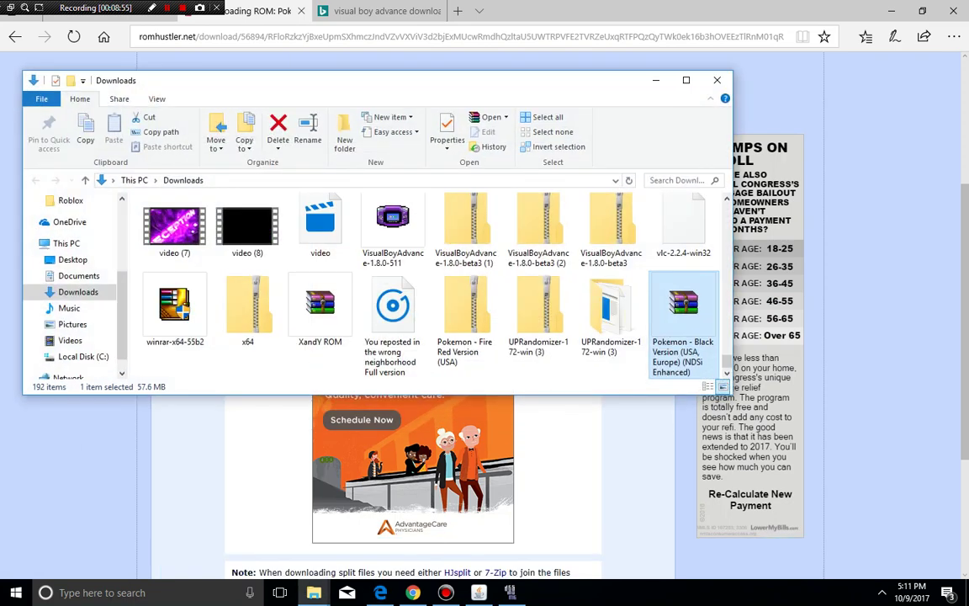
pyautogui.press('Return')
pyautogui.click(477, 255)
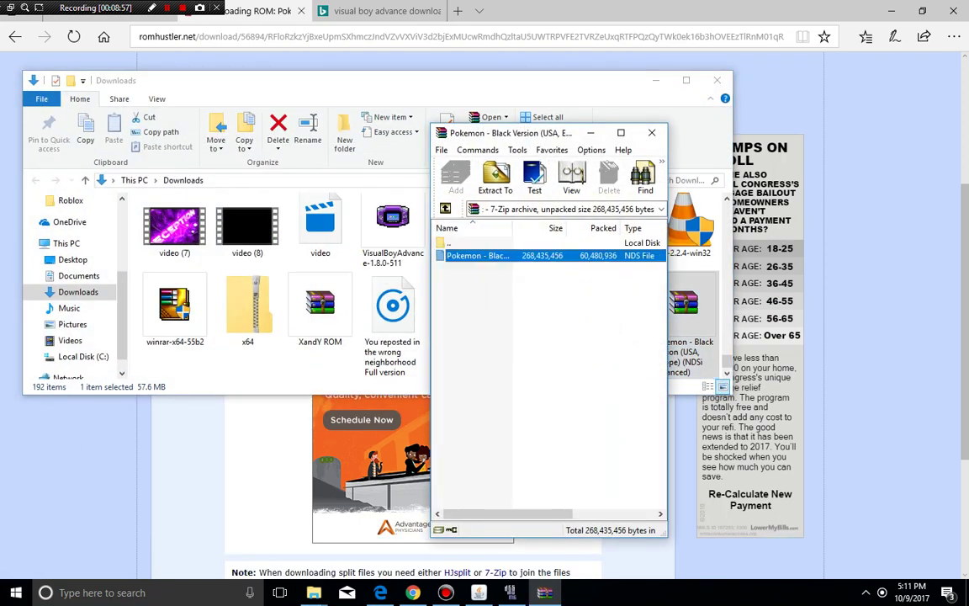
pyautogui.press('Escape')
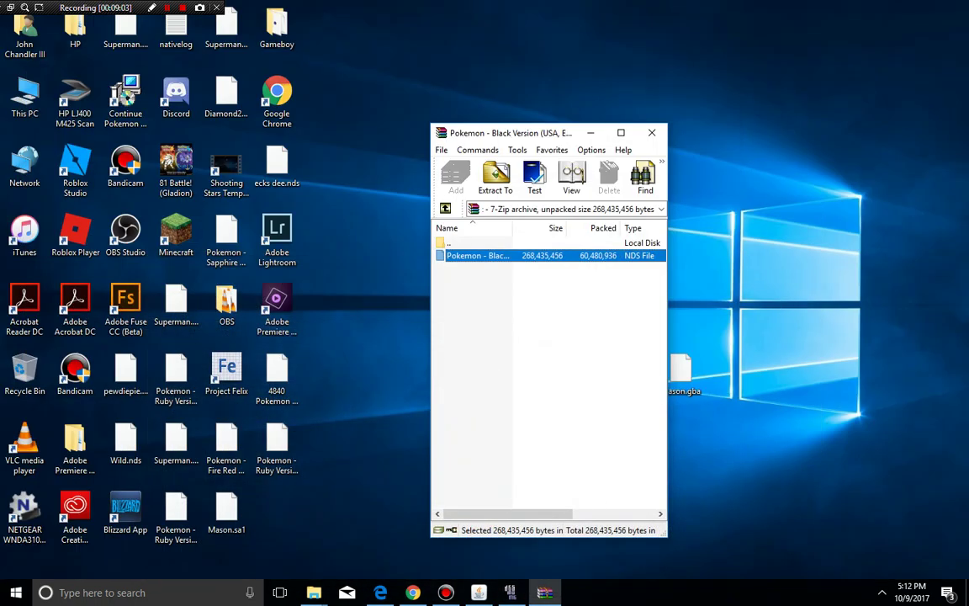
pyautogui.click(684, 370)
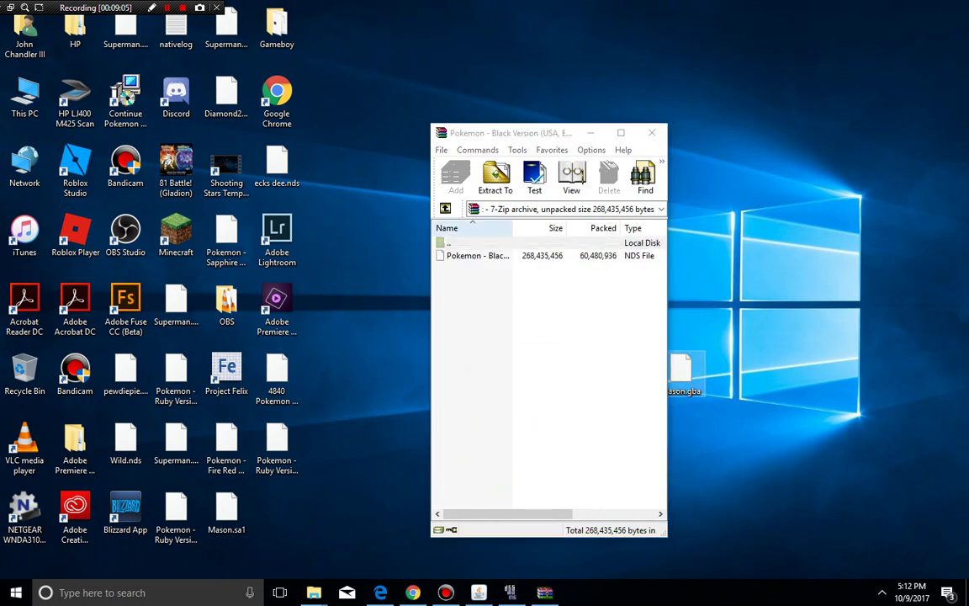
pyautogui.click(477, 255)
pyautogui.hotkey('alt', 'w')
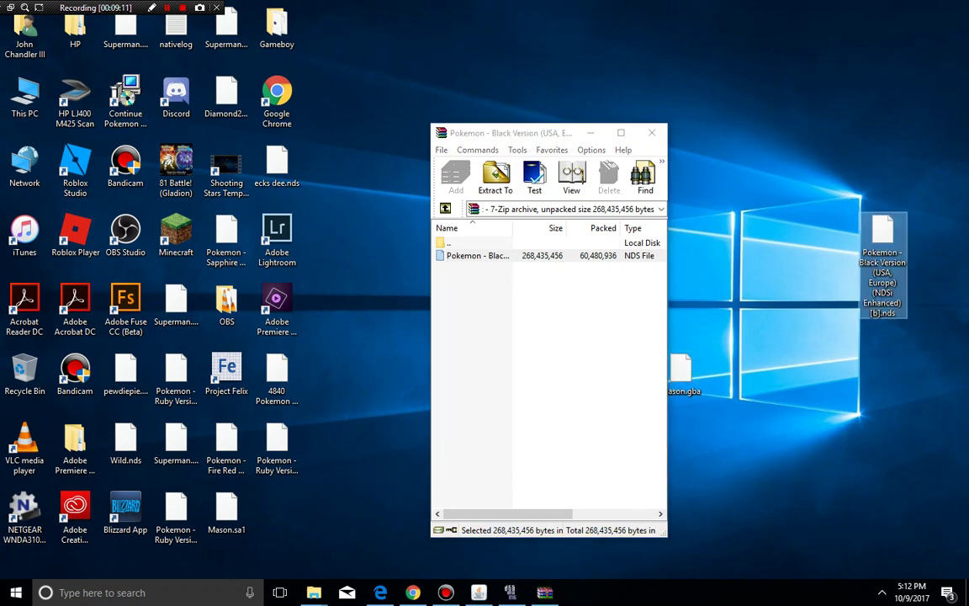
pyautogui.press('Escape')
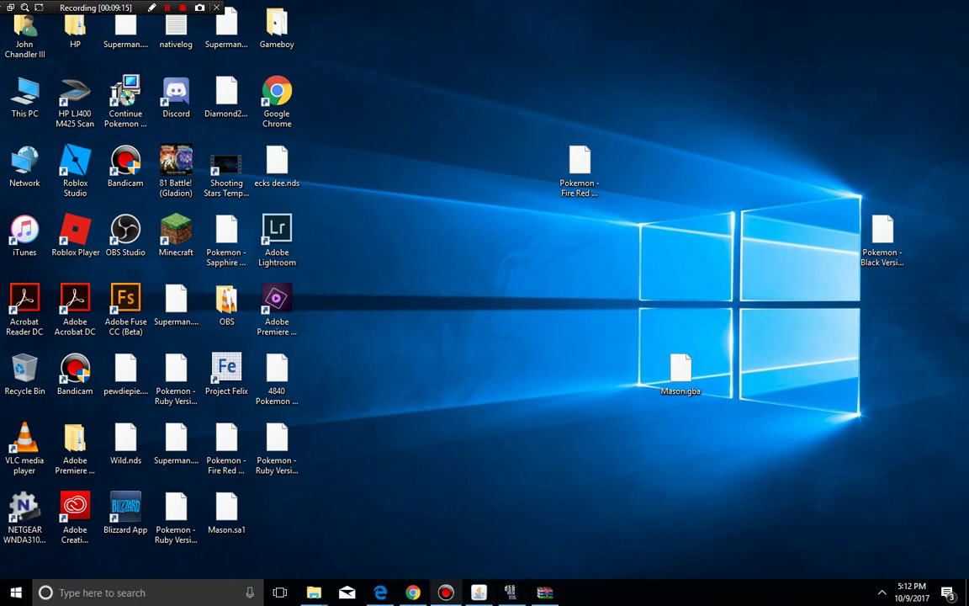
# - Load the Pokemon - Black Version [b].nds ROM into the randomizer
pyautogui.click(479, 592)
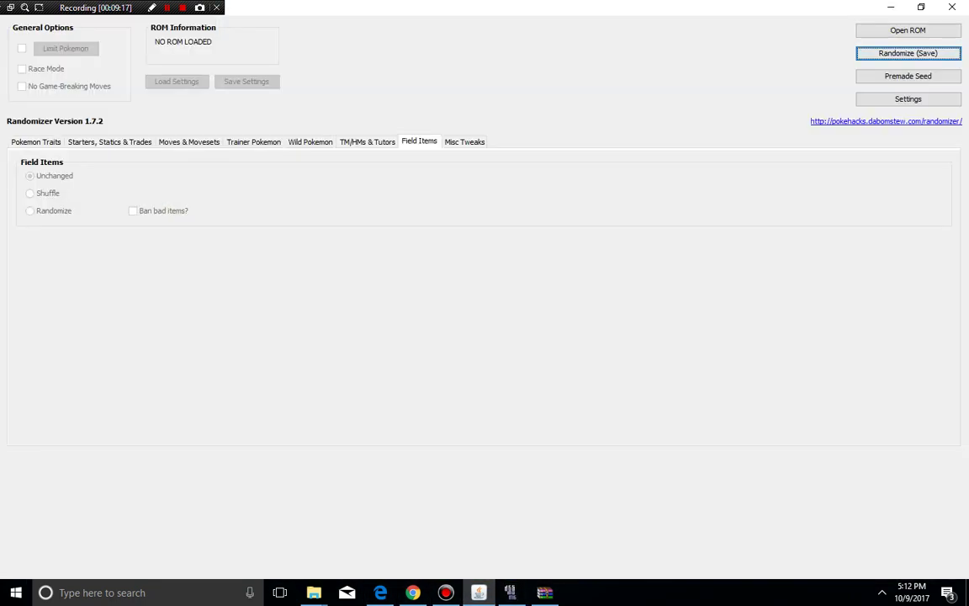
pyautogui.doubleClick(830, 7)
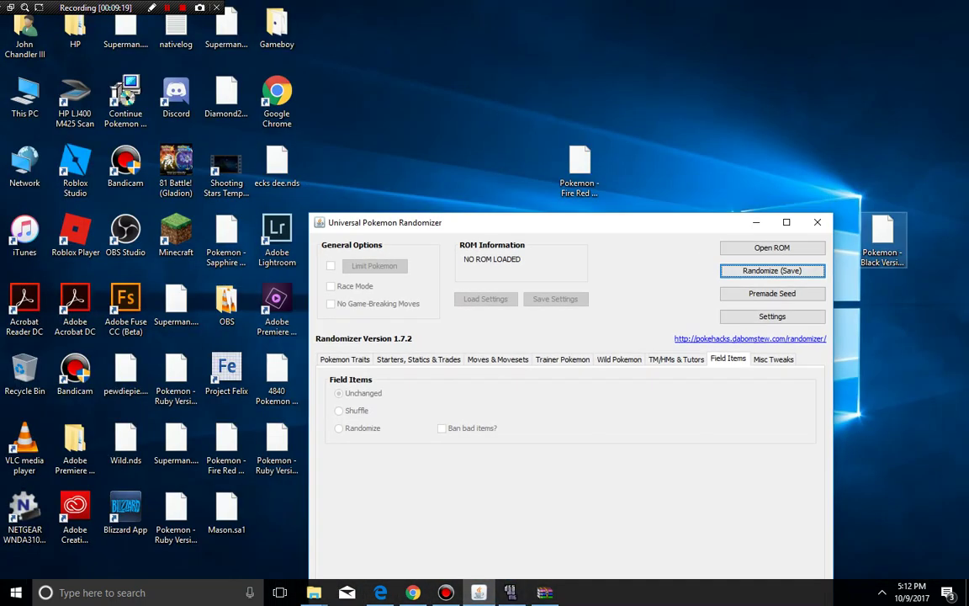
pyautogui.click(771, 248)
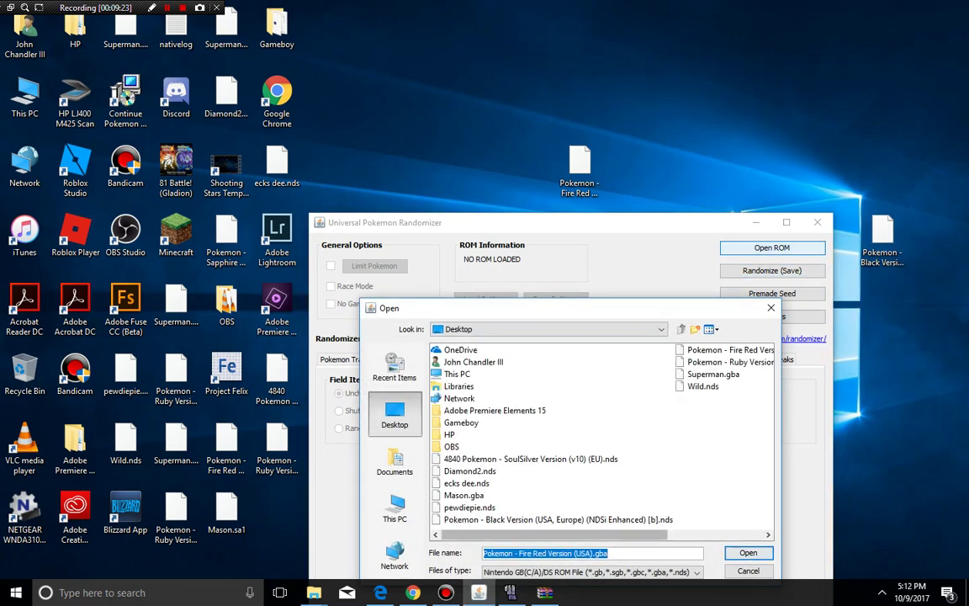
pyautogui.click(558, 519)
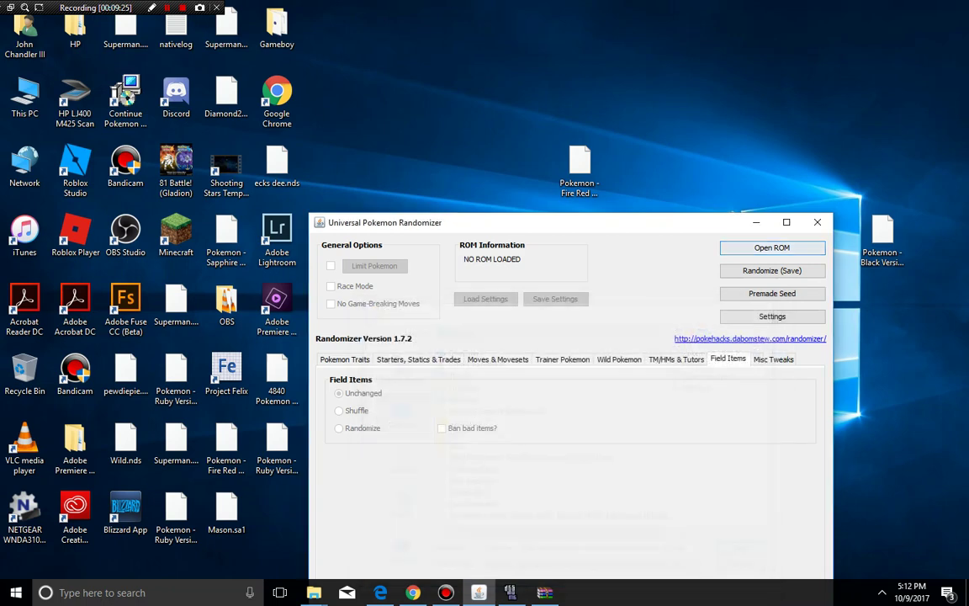
pyautogui.press('Return')
pyautogui.doubleClick(665, 222)
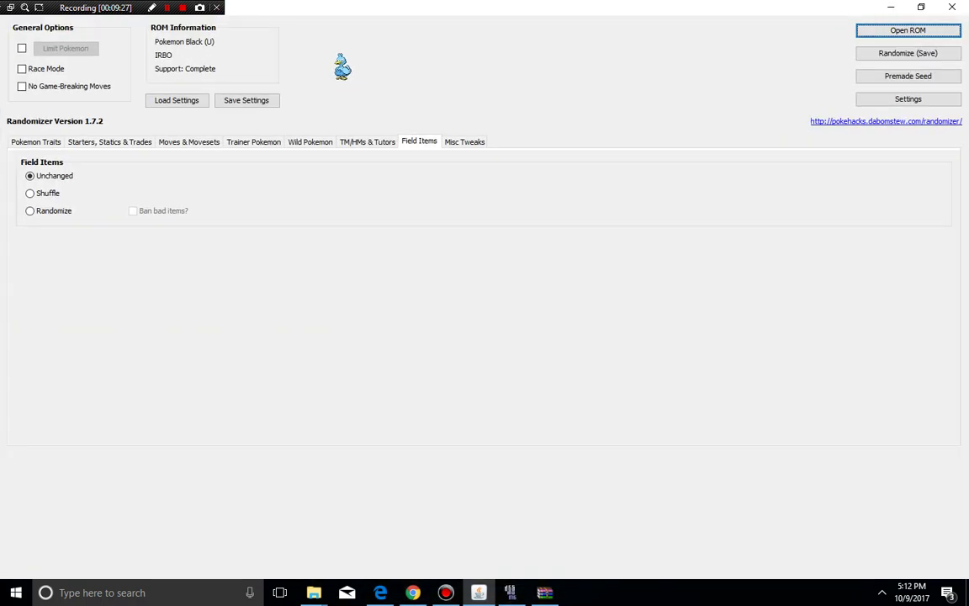
# - Set Pokemon base stats to random and types to completely random
pyautogui.click(110, 141)
pyautogui.click(36, 141)
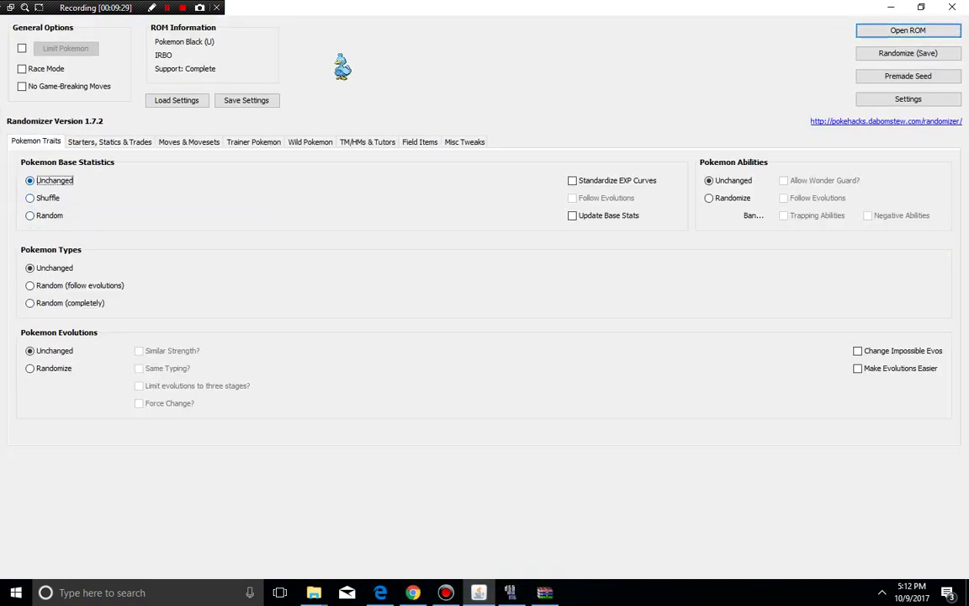
pyautogui.click(47, 198)
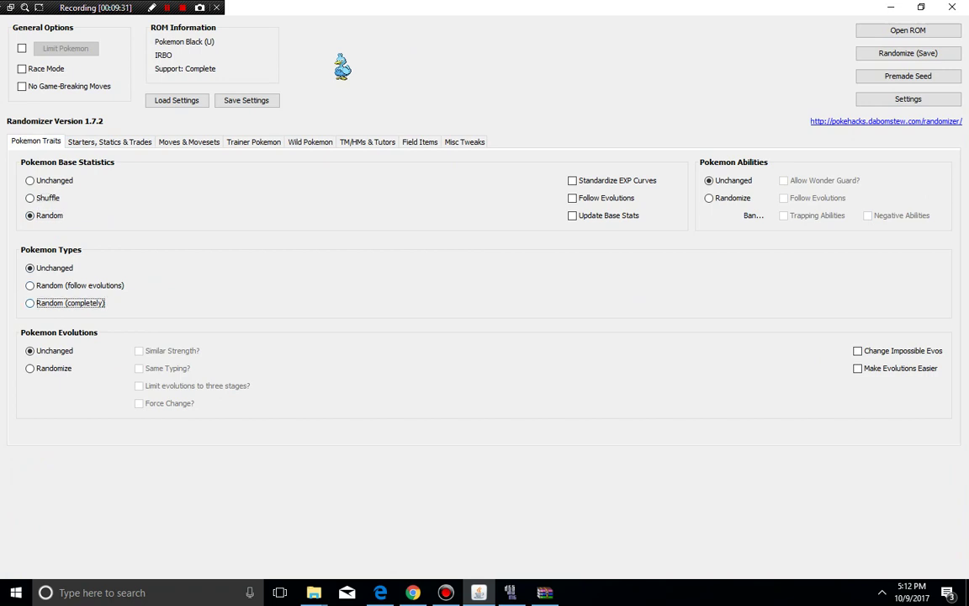
pyautogui.click(31, 303)
# - Randomize starters (basic with two evolutions), static Pokemon completely, and only given trade Pokemon
pyautogui.click(109, 141)
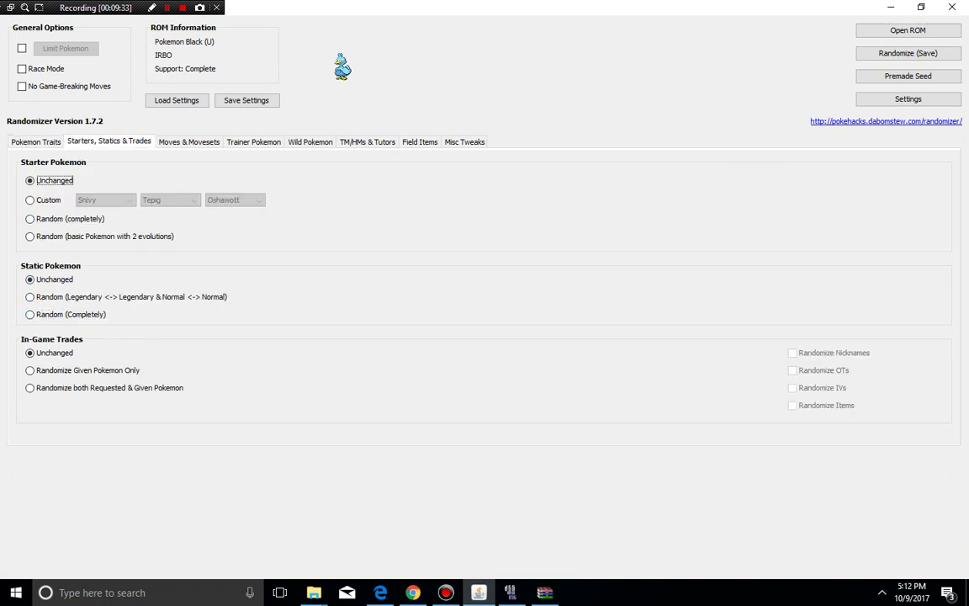
pyautogui.click(30, 237)
pyautogui.click(30, 370)
pyautogui.click(30, 314)
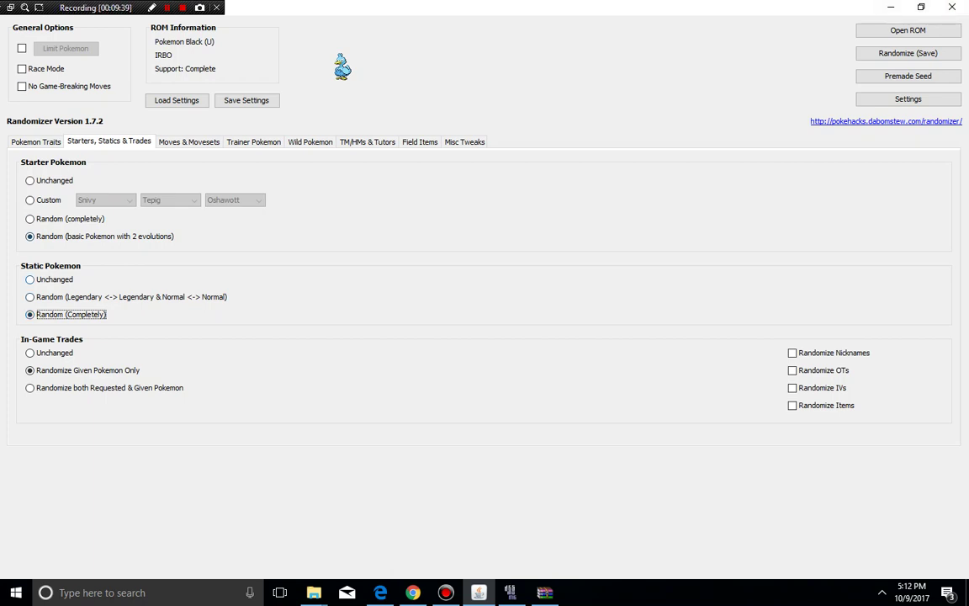
# - Review the moves, wild, trainer, TM/HM, misc tweaks and field items settings
pyautogui.click(189, 141)
pyautogui.click(310, 141)
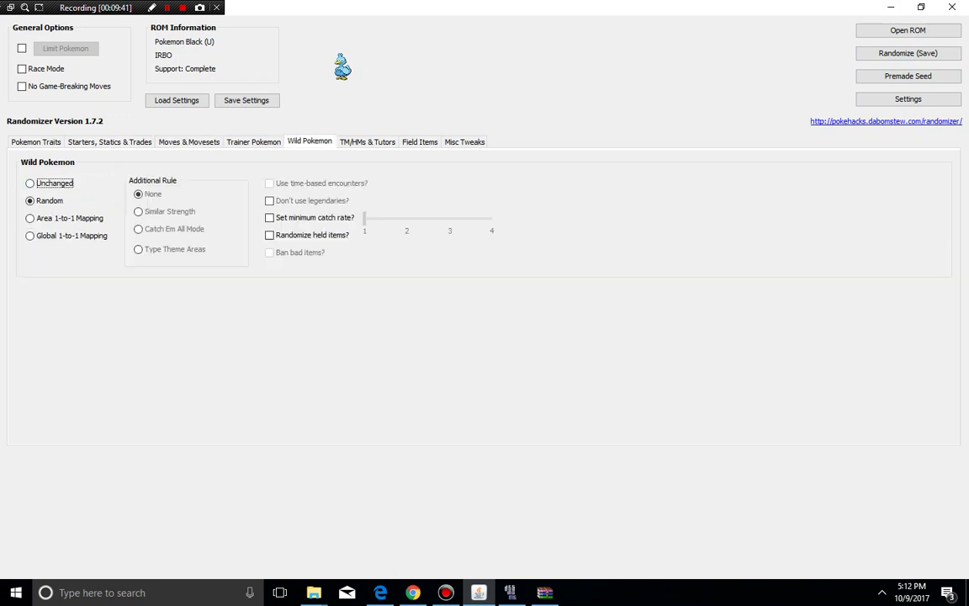
pyautogui.click(253, 142)
pyautogui.click(367, 142)
pyautogui.click(465, 142)
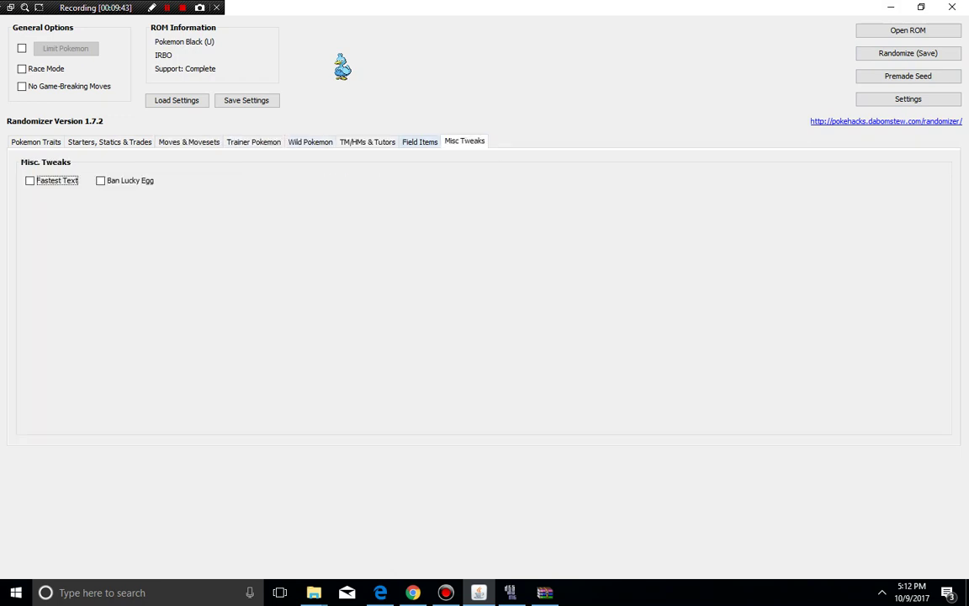
pyautogui.click(419, 142)
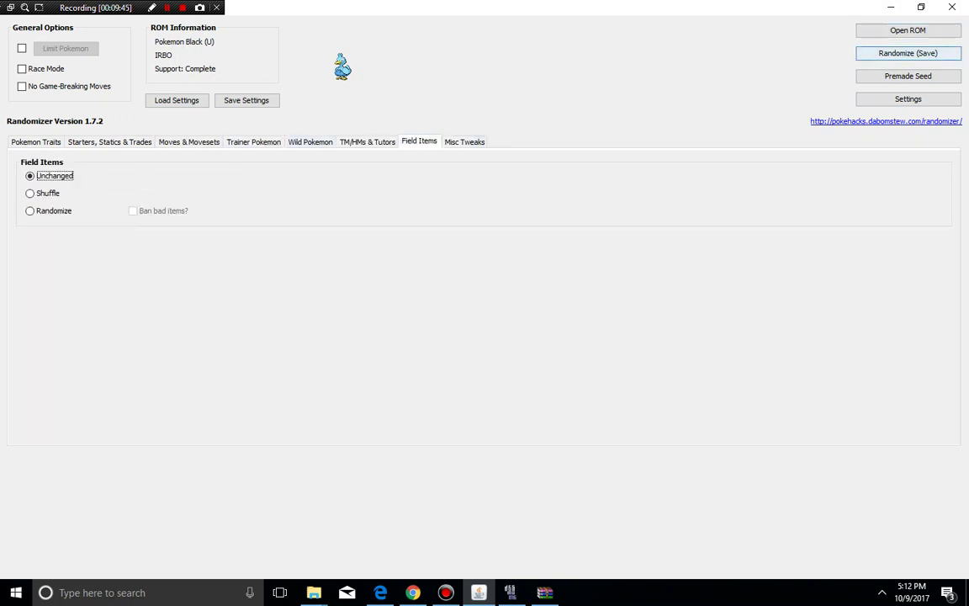
# - Save the randomized Pokemon Black as Jackson.nds on the desktop without a log, then close the randomizer
pyautogui.click(908, 53)
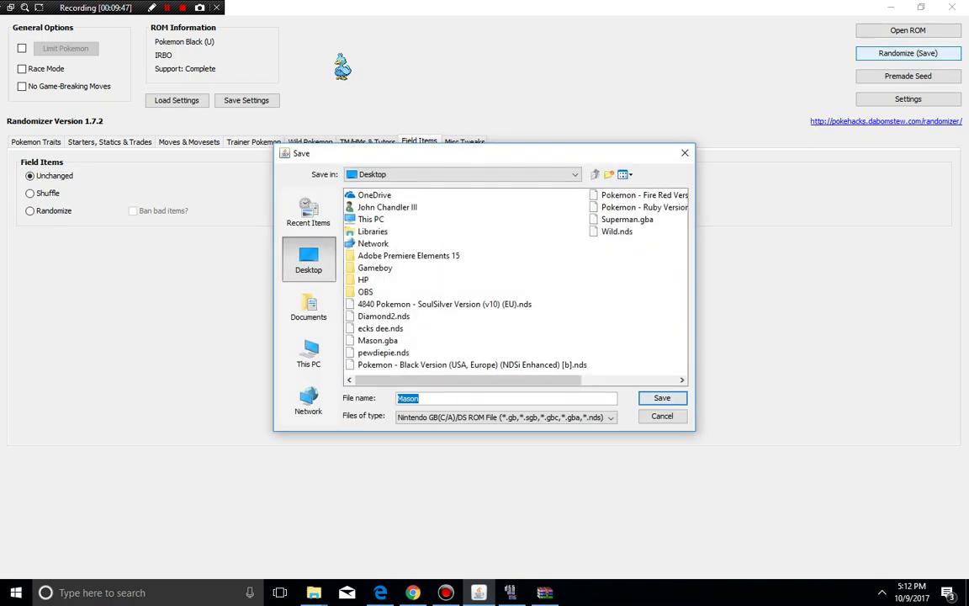
pyautogui.press('BackSpace')
pyautogui.press('Return')
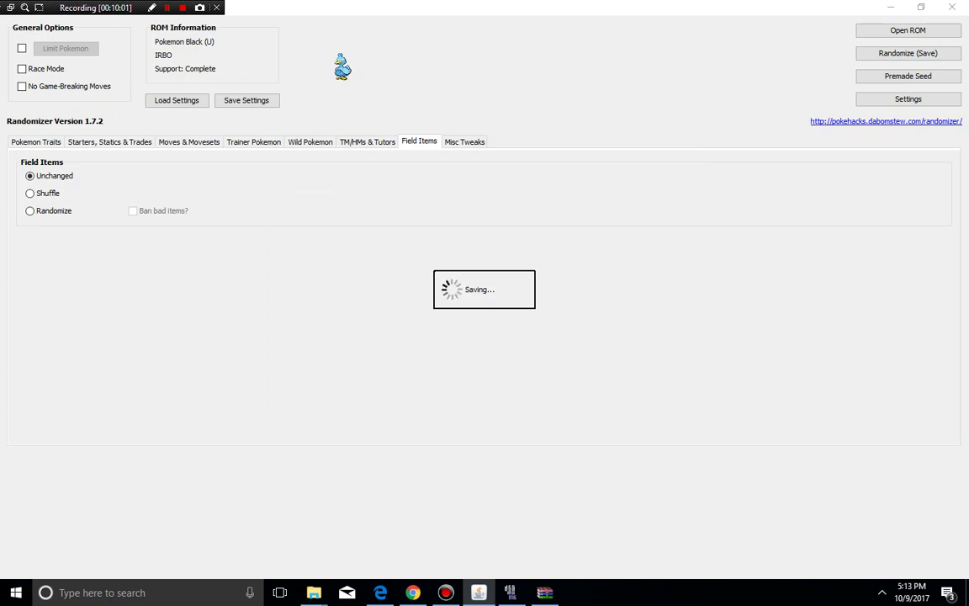
pyautogui.click(508, 312)
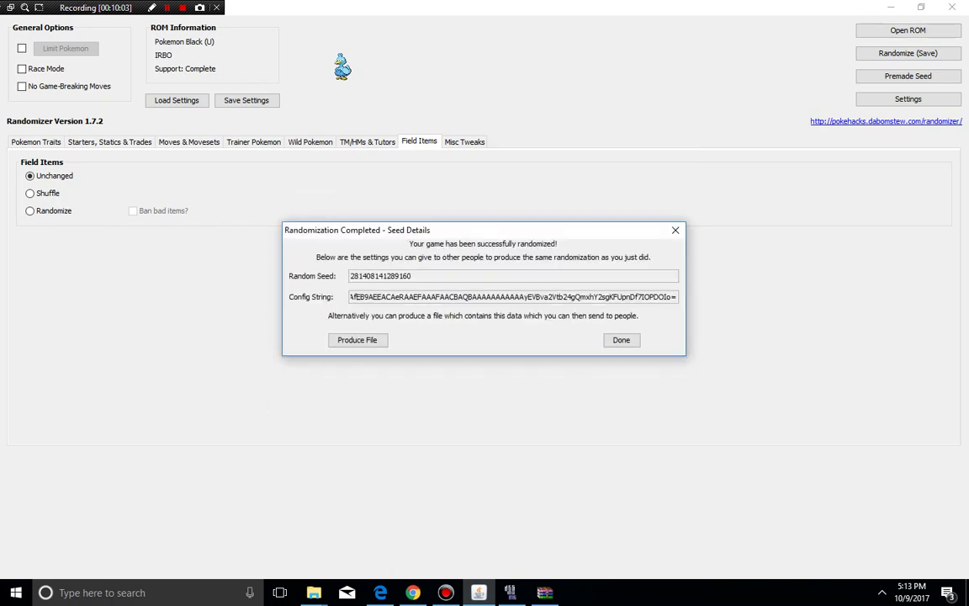
pyautogui.press('Return')
pyautogui.hotkey('alt', 'F4')
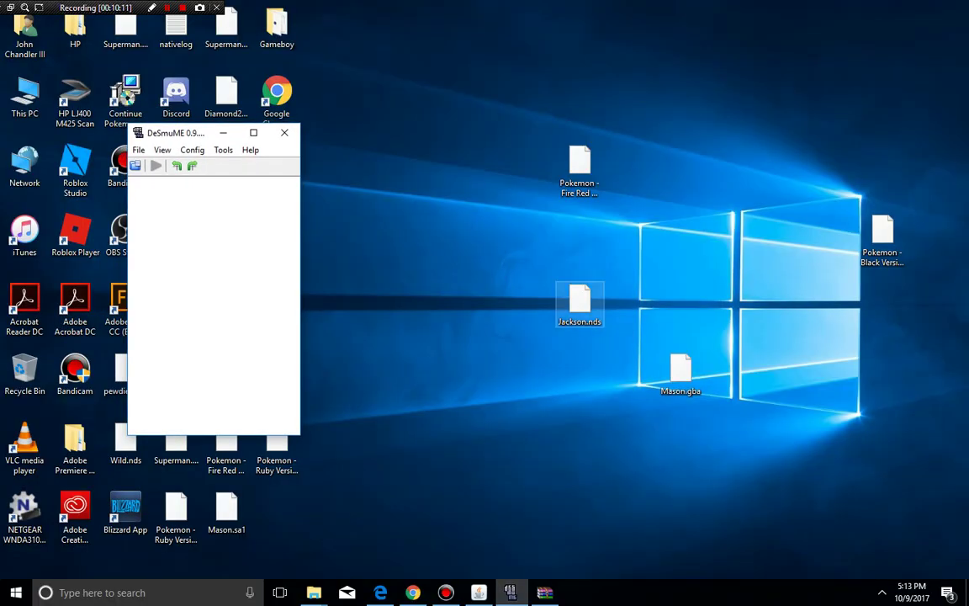
# - Load the Pokemon Black ROM from the Desktop into DeSmuME and run it to the title screen
pyautogui.moveTo(580, 299)
pyautogui.mouseDown()
pyautogui.moveTo(314, 277)
pyautogui.moveTo(283, 250)
pyautogui.mouseUp()
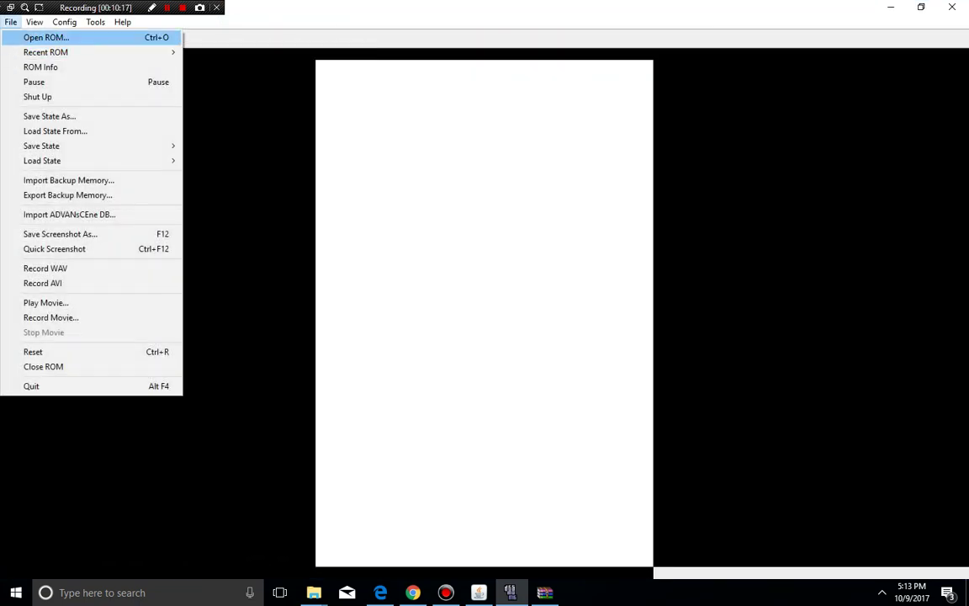
pyautogui.press('Return')
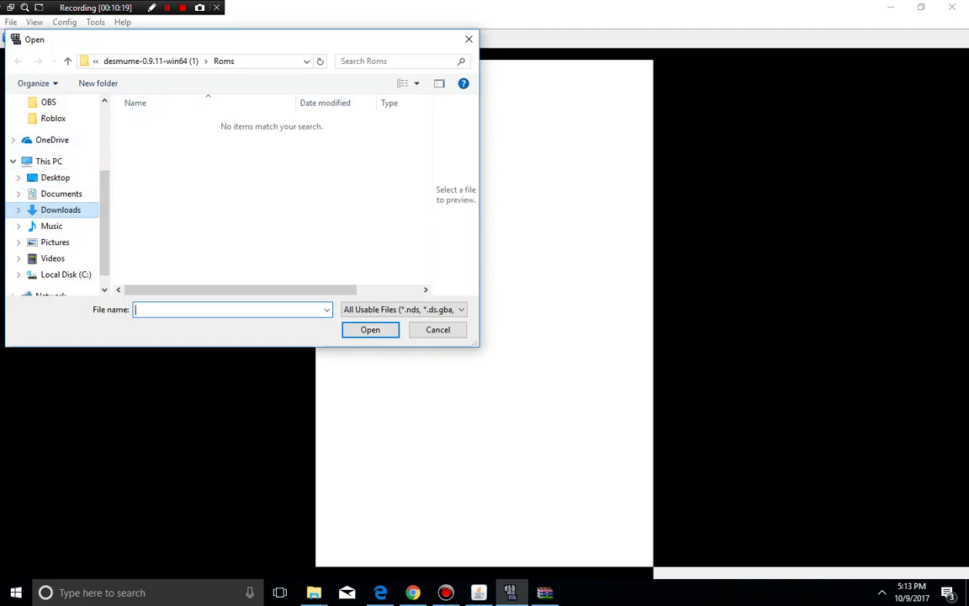
pyautogui.click(55, 178)
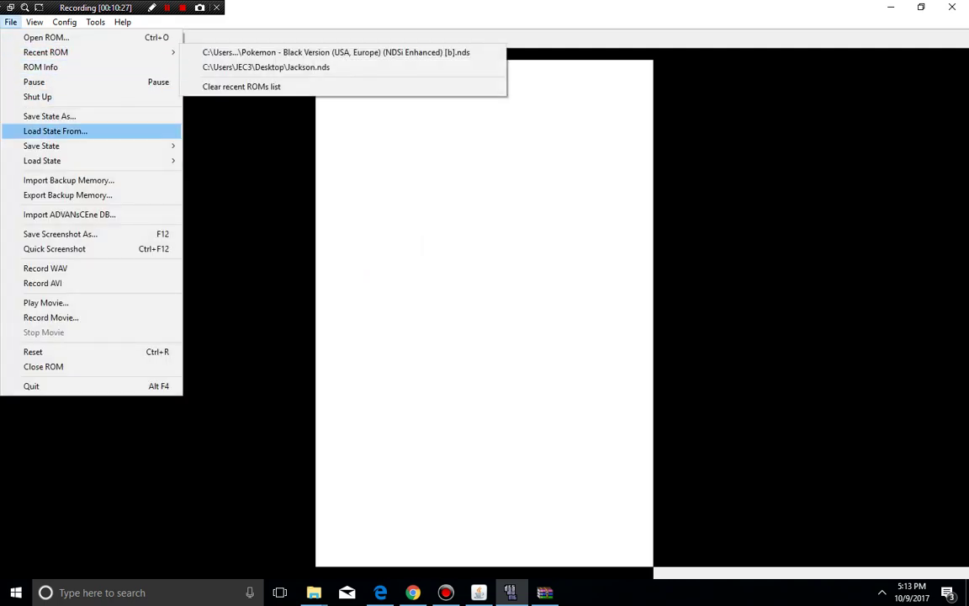
pyautogui.press('Return')
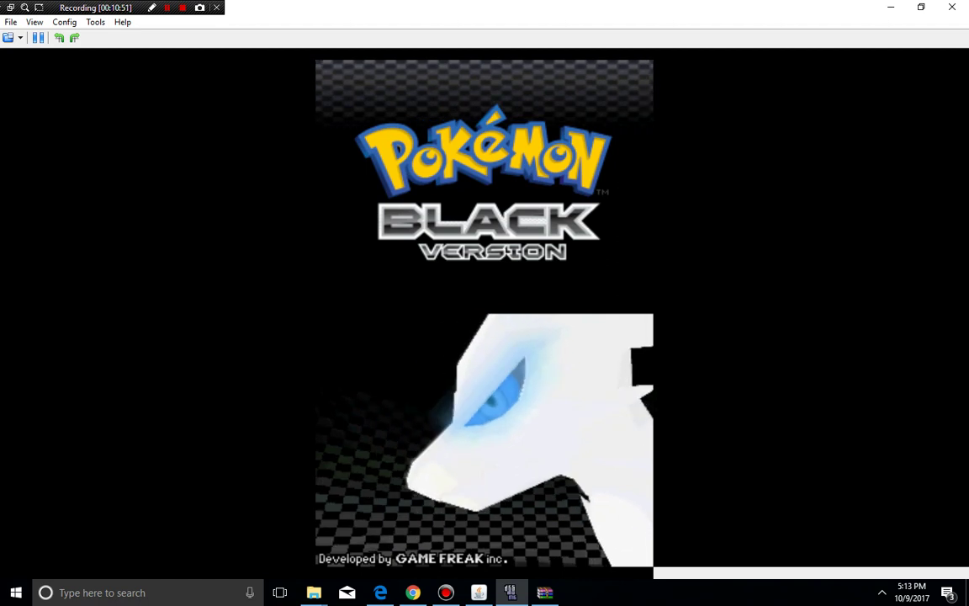
# - Press Start to reach the NEW GAME / MYSTERY GIFT / MIC TEST menu
pyautogui.press('Return')
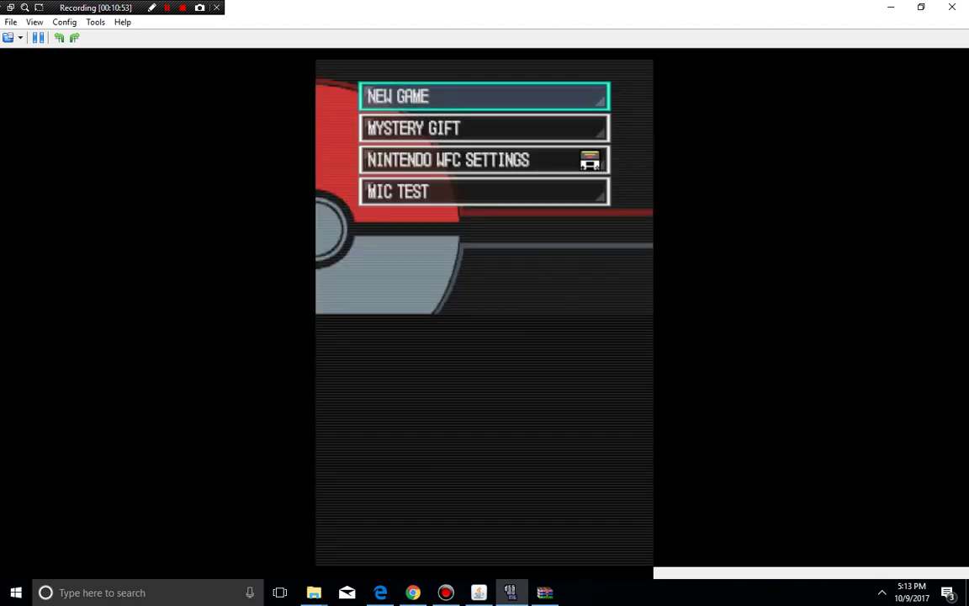